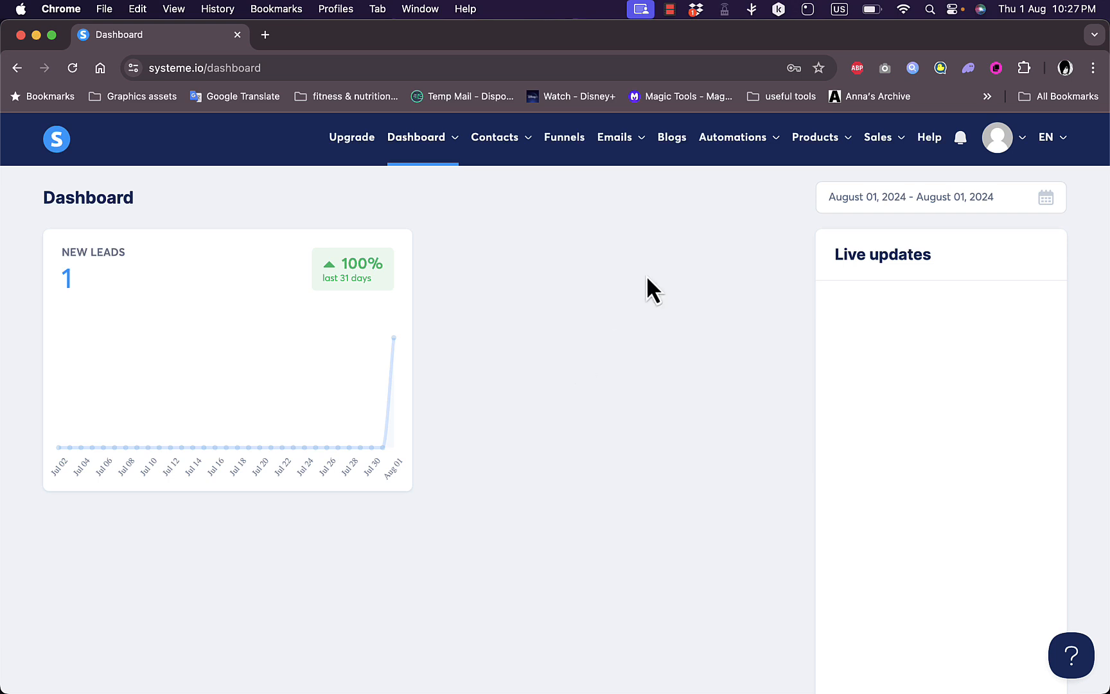
# - Open the list of courses and start adding a new course
pyautogui.moveTo(835, 149)
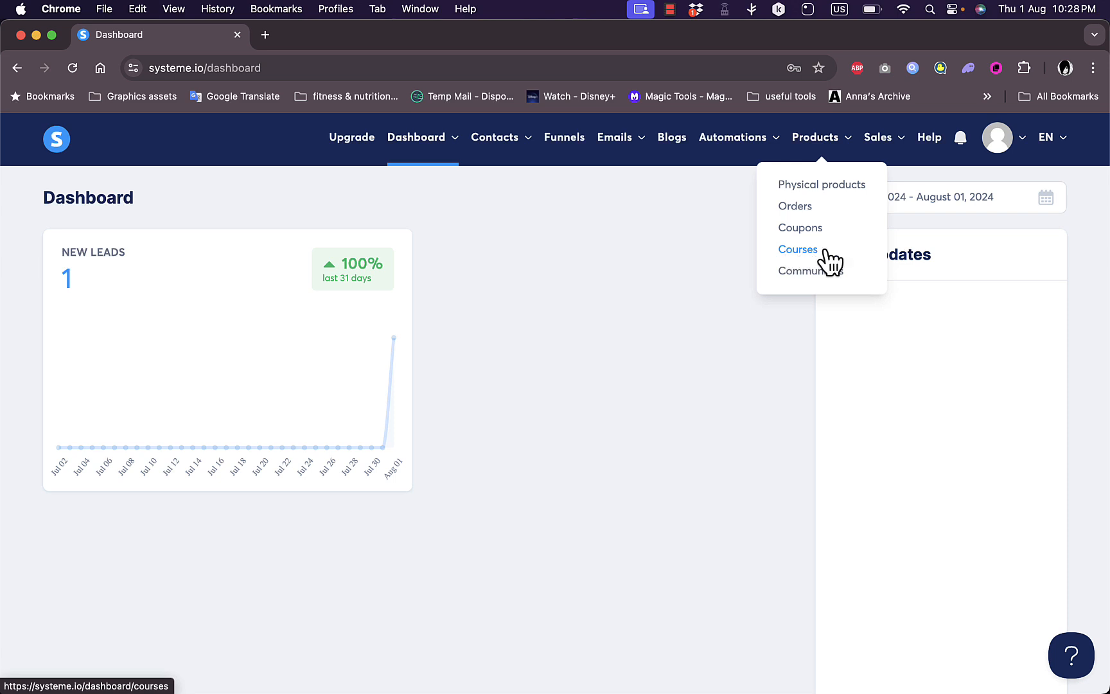
pyautogui.click(797, 260)
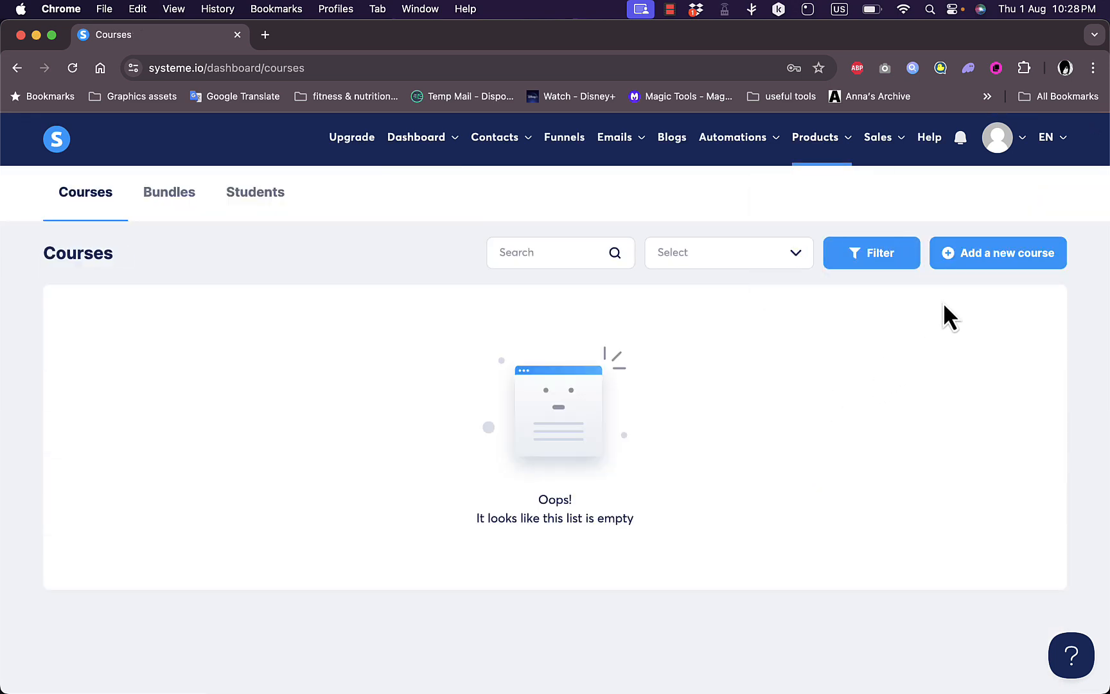
pyautogui.click(993, 260)
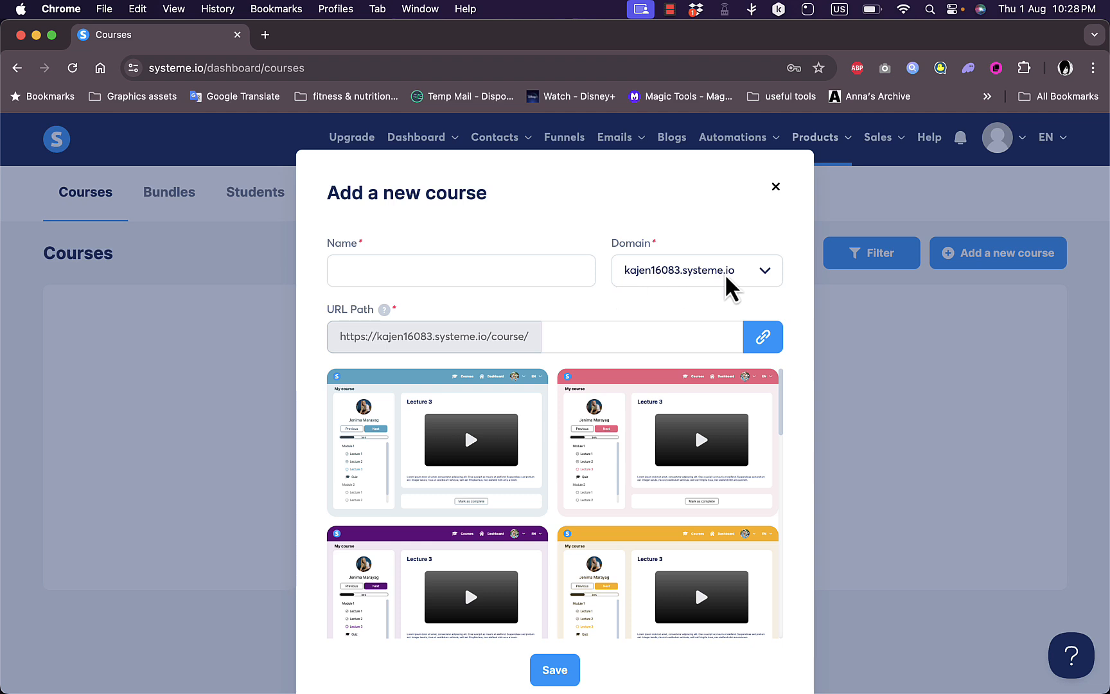
# - Name the new course "how-to-affiliate-marketing" and set its URL path to "affiliate"
pyautogui.click(492, 271)
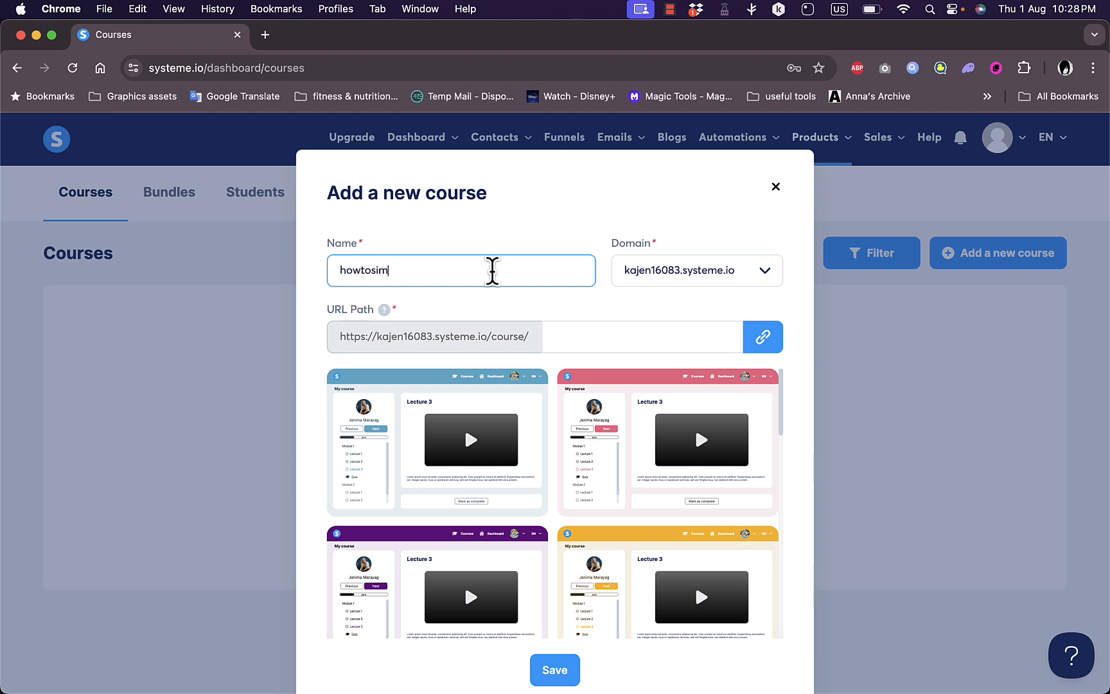
pyautogui.press('super+a')
pyautogui.press('BackSpace')
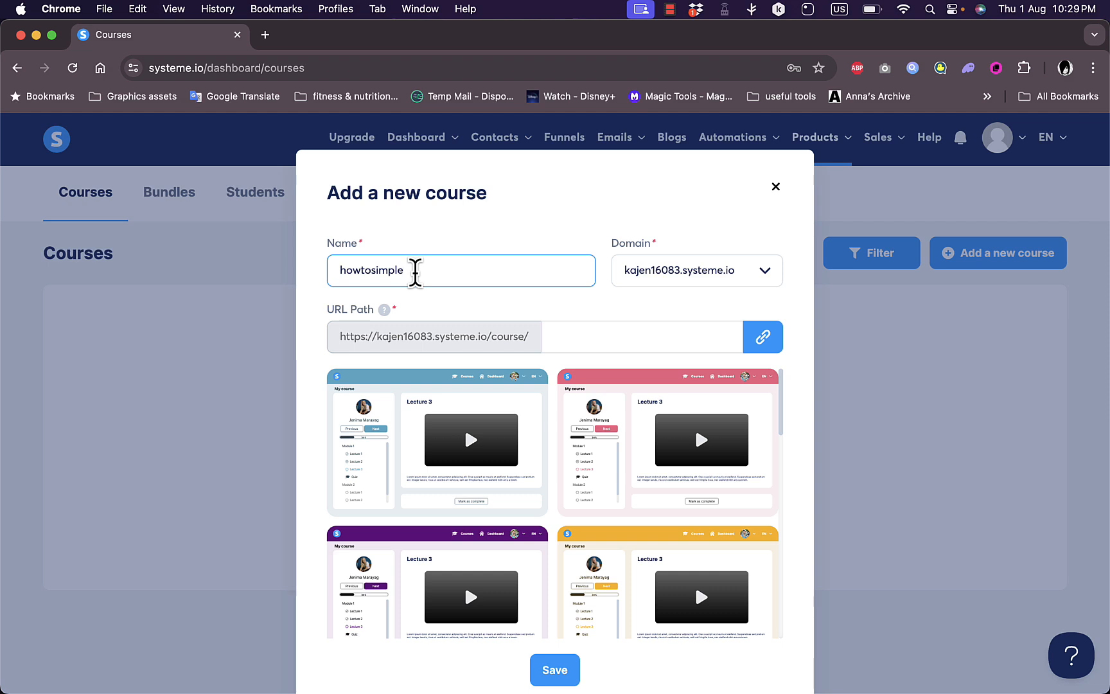
pyautogui.doubleClick(395, 270)
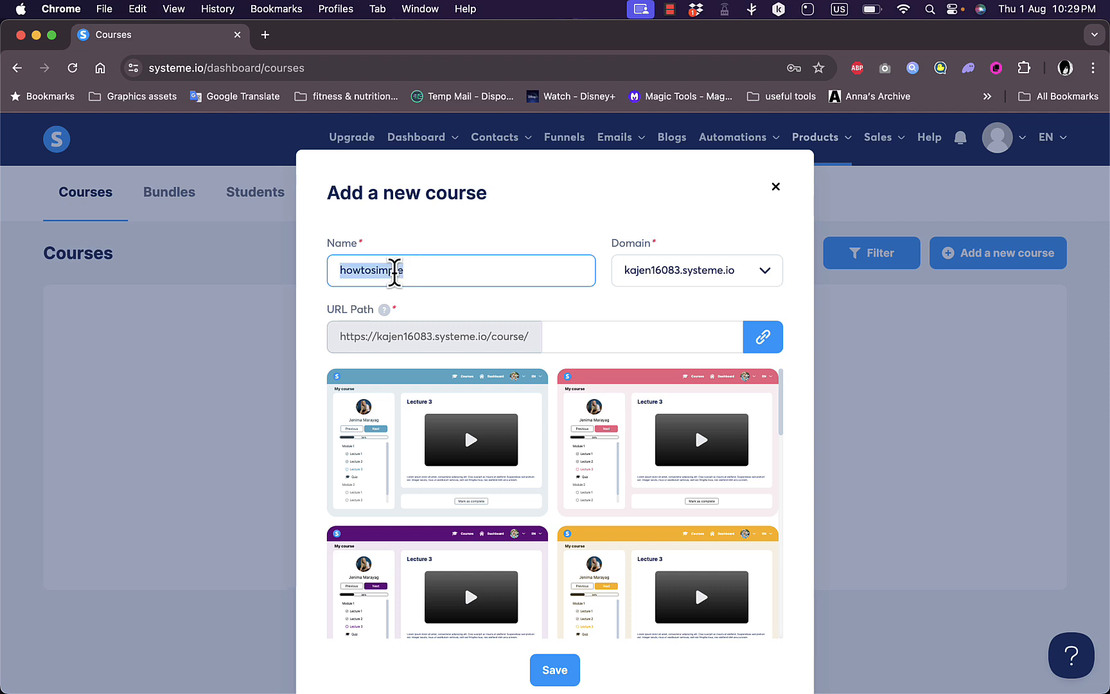
pyautogui.write('h')
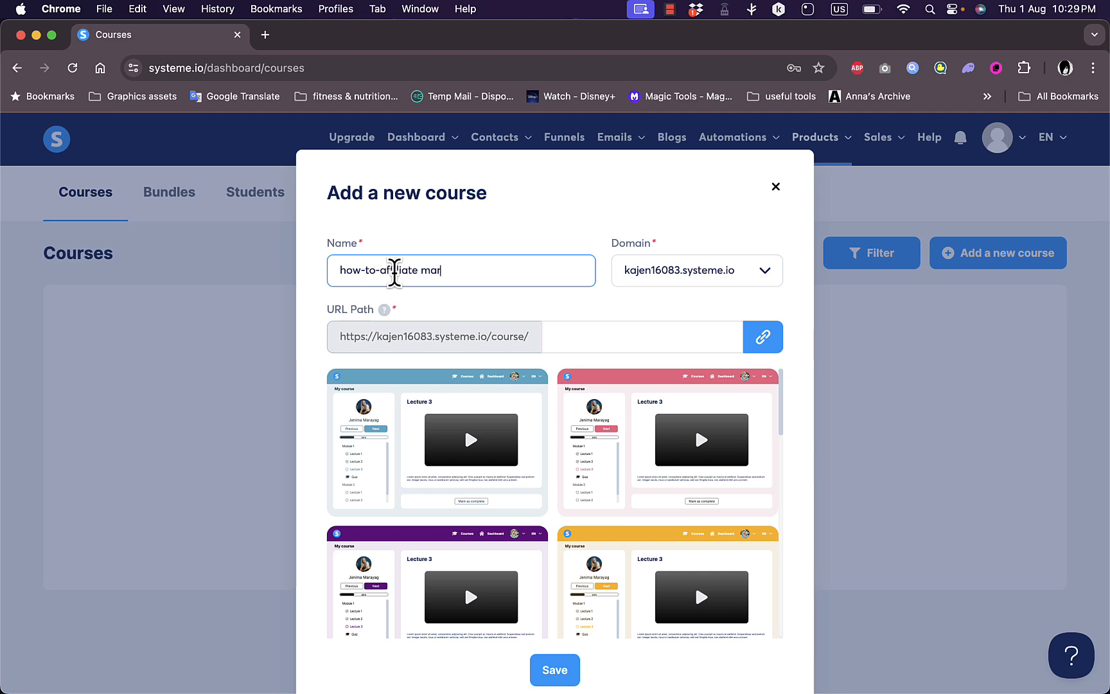
pyautogui.click(504, 301)
pyautogui.click(689, 275)
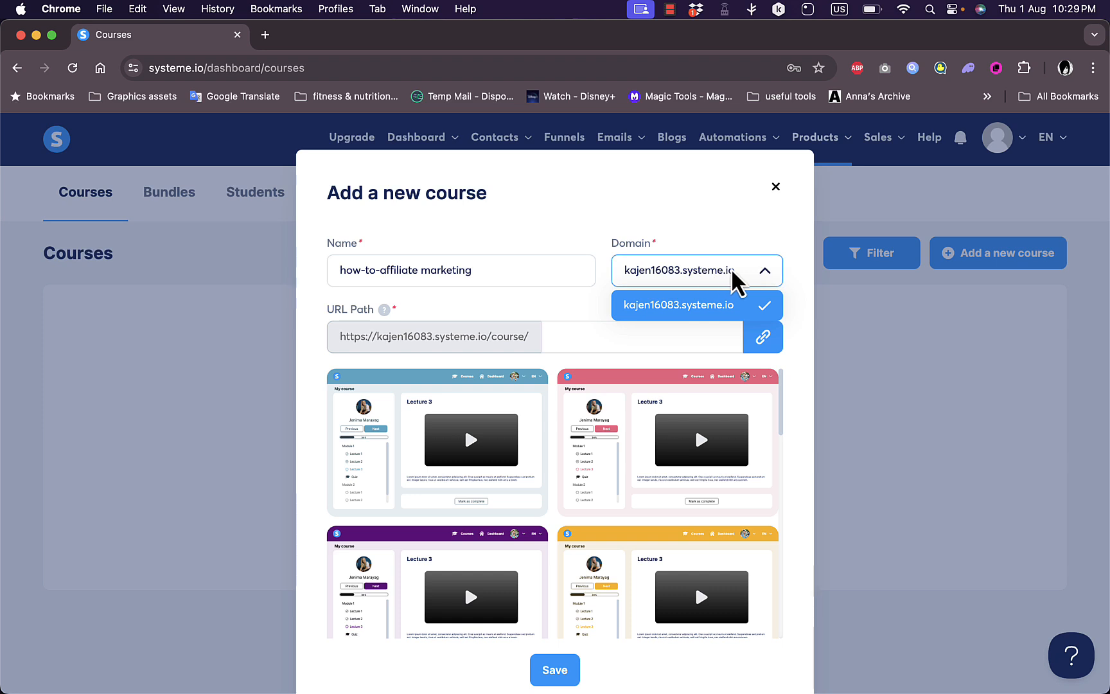
pyautogui.click(582, 324)
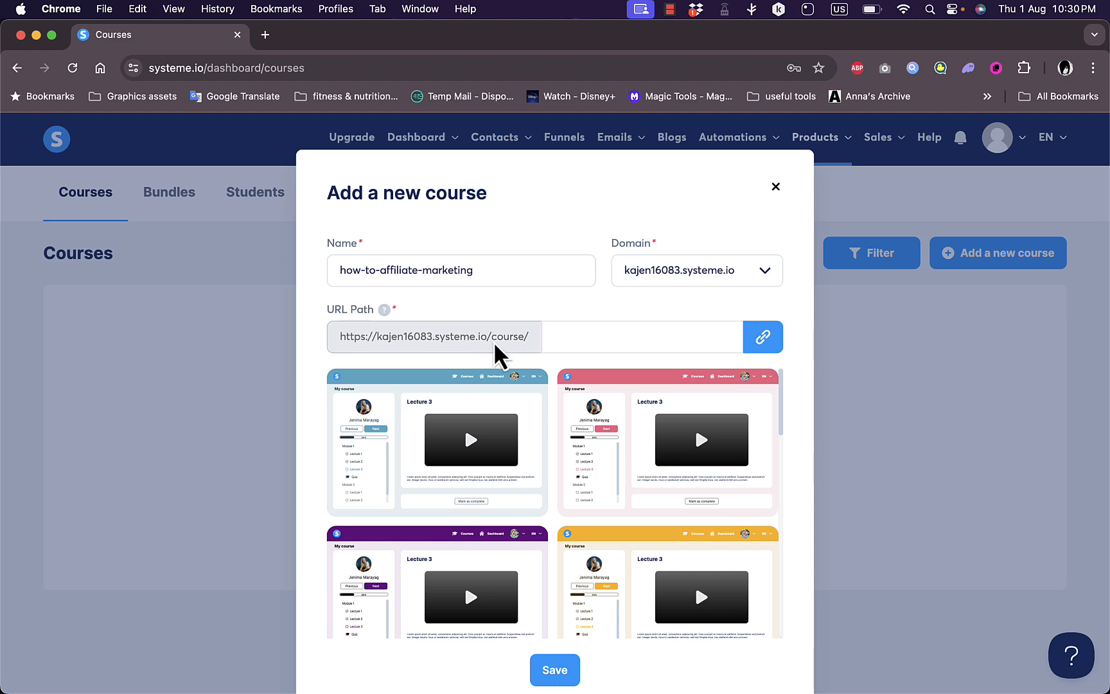
pyautogui.click(588, 338)
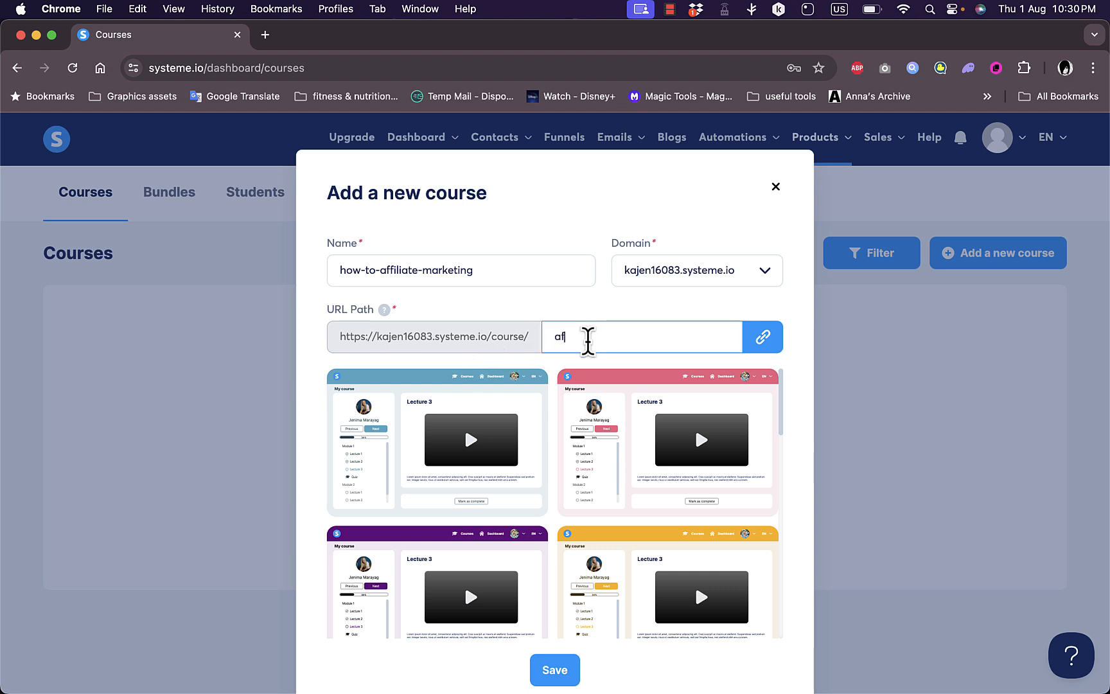
pyautogui.write('affiliate')
# - Choose the pink theme for the new course and save it
pyautogui.scroll(-2, 553, 357)
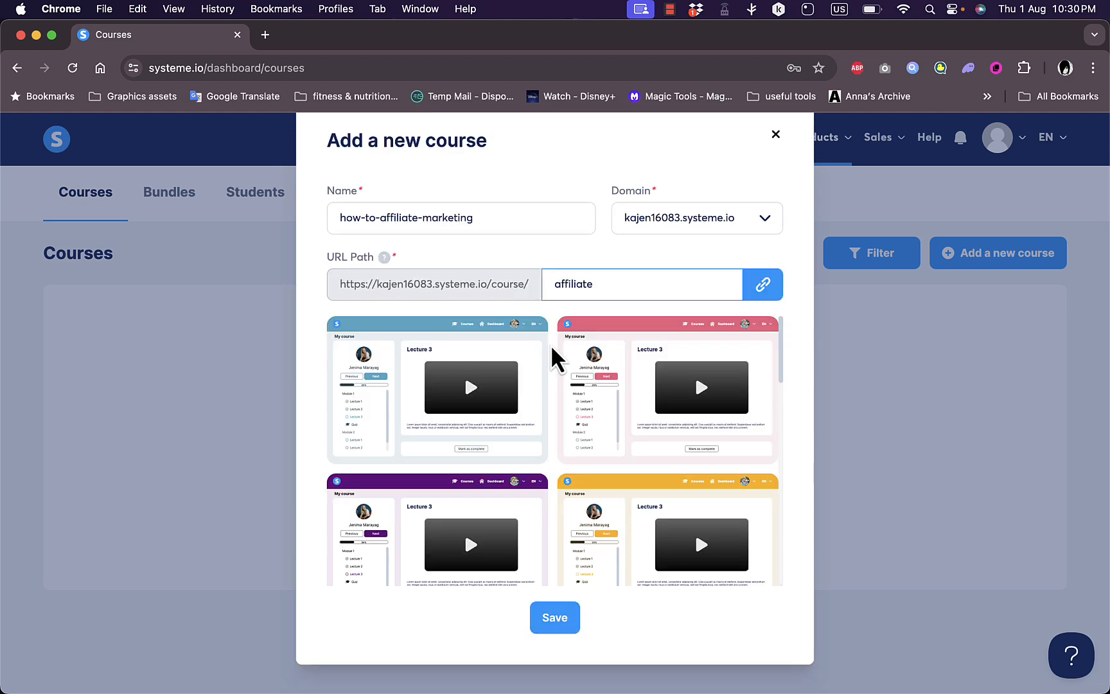
pyautogui.scroll(-5, 598, 421)
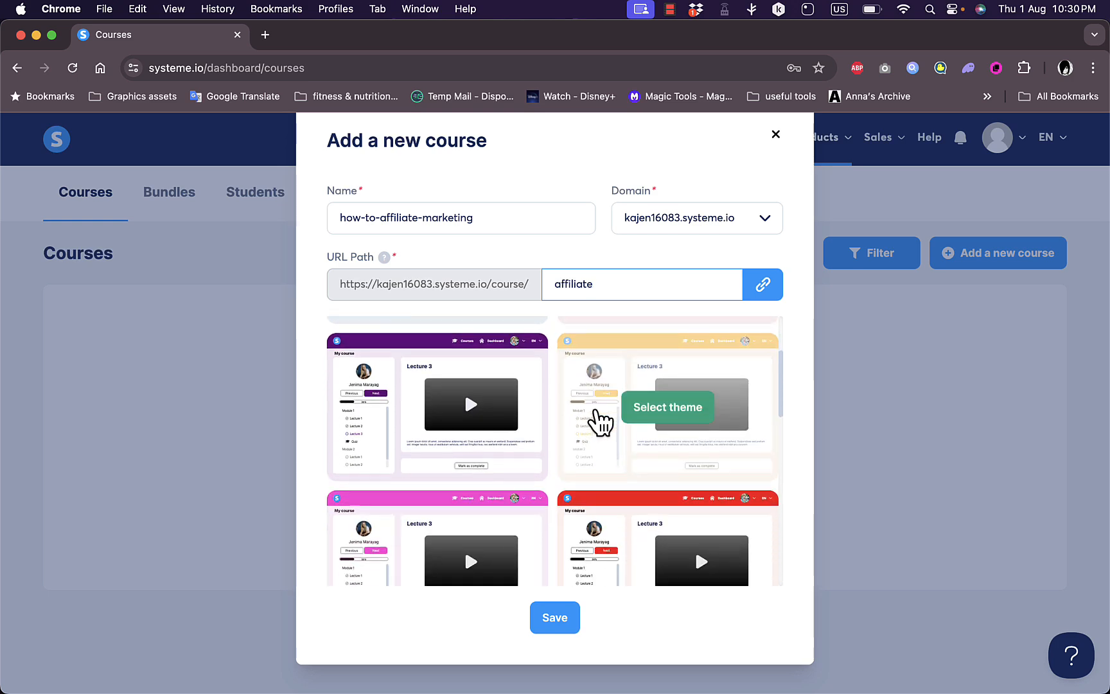
pyautogui.click(479, 514)
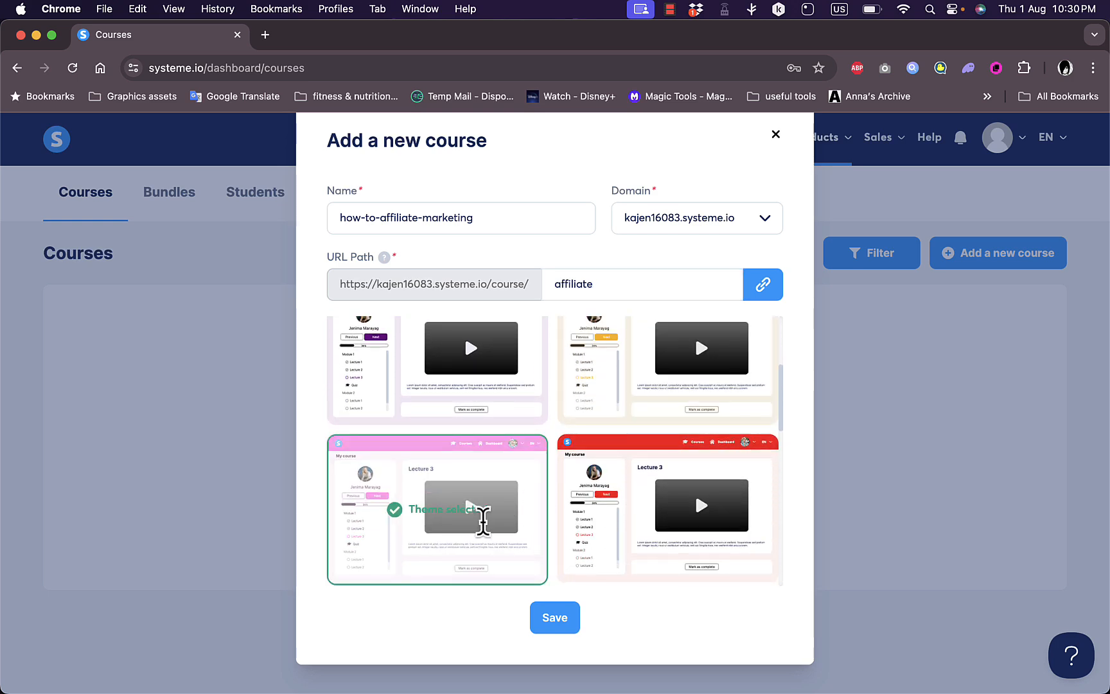
pyautogui.click(564, 627)
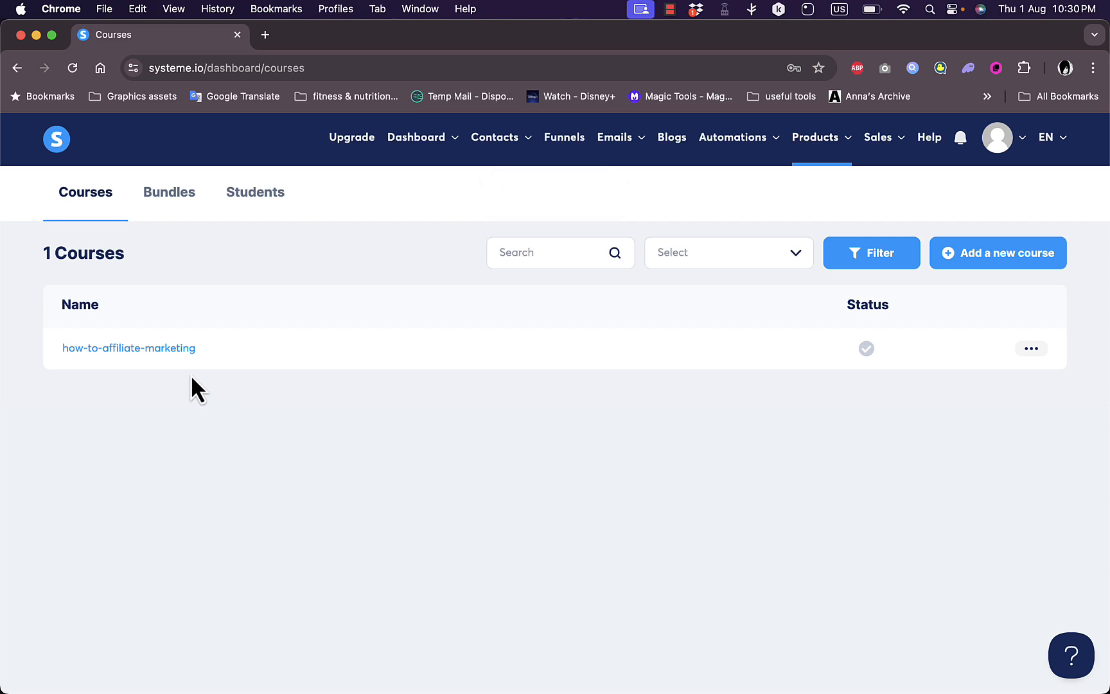
# - Open the how-to-affiliate-marketing course and add a module named "tets"
pyautogui.click(157, 359)
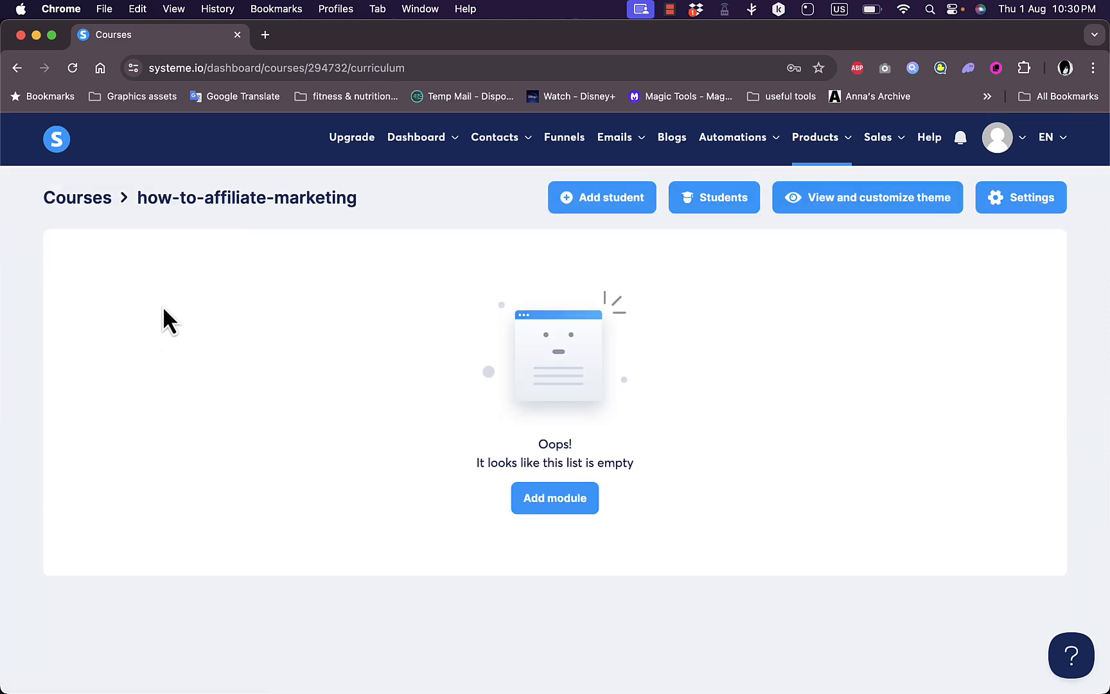
pyautogui.click(85, 201)
pyautogui.click(143, 348)
pyautogui.click(566, 499)
pyautogui.click(590, 412)
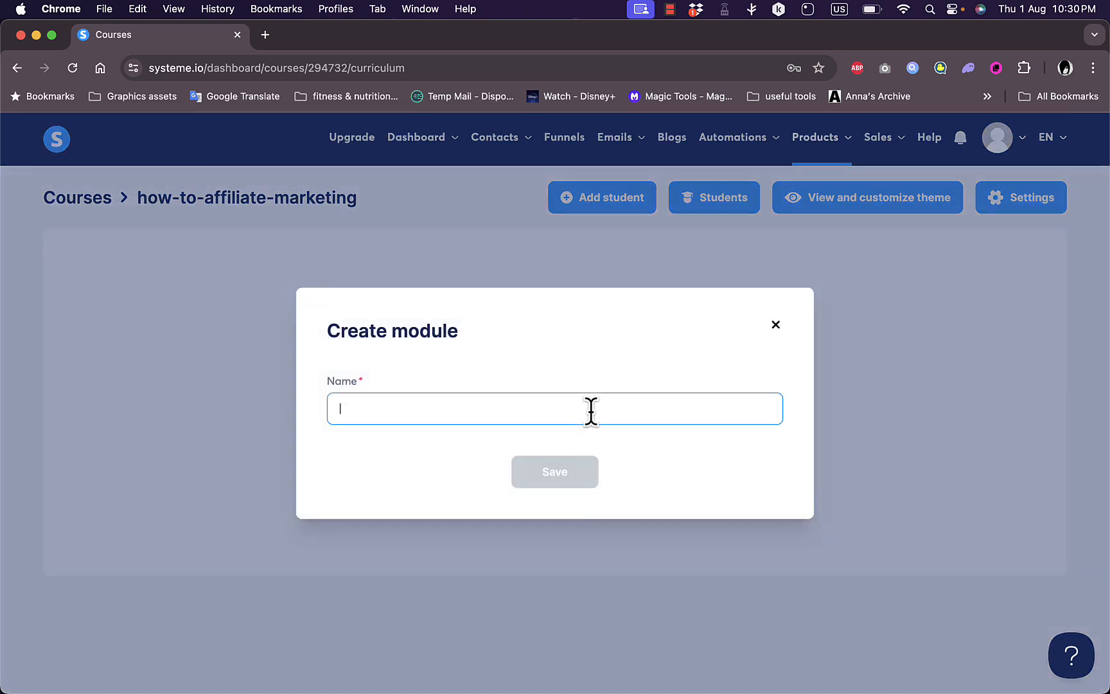
pyautogui.write('tets')
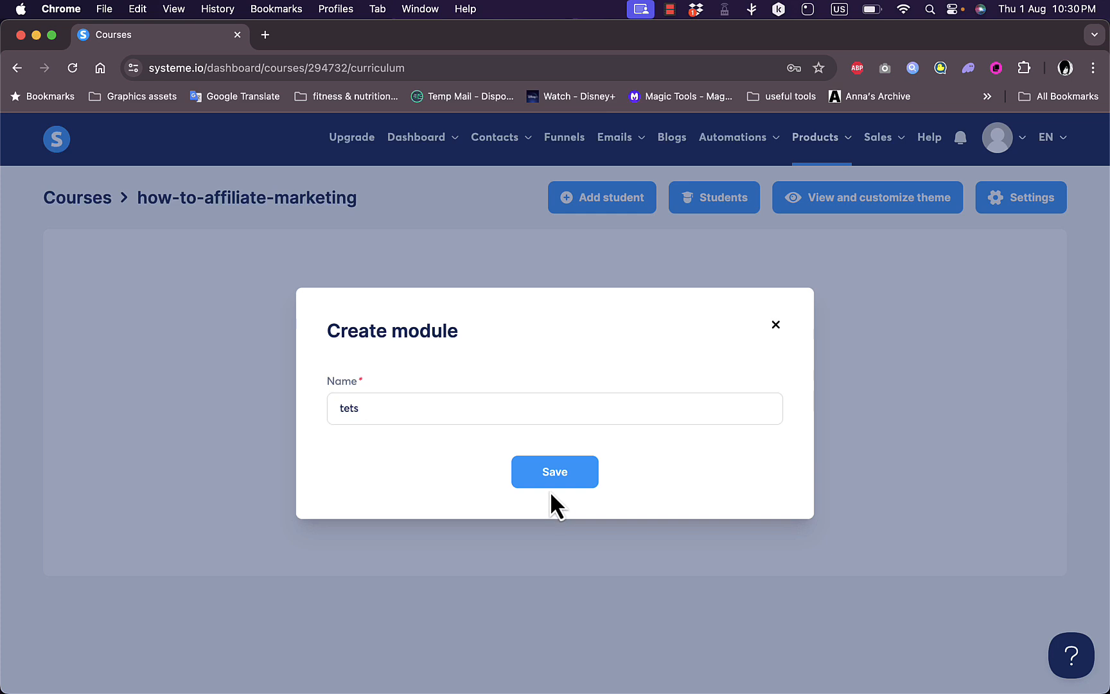
pyautogui.click(561, 480)
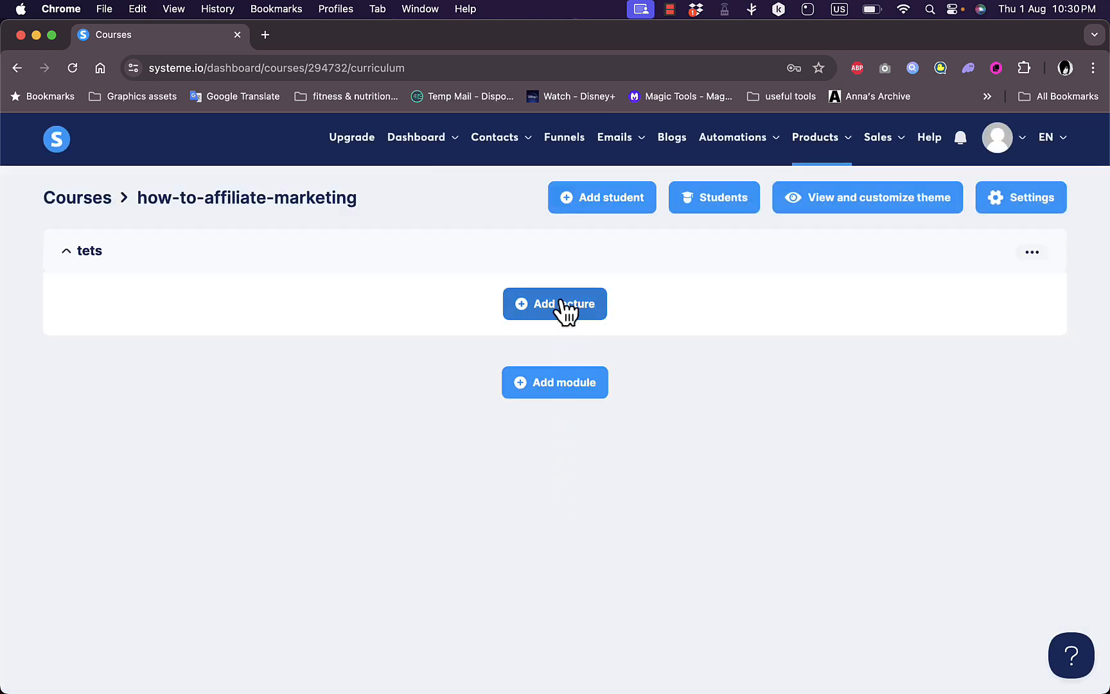
# - Create a lecture named "how to start at affiliate marketing" in the tets module, previewing and keeping the influencer marketing template
pyautogui.click(560, 307)
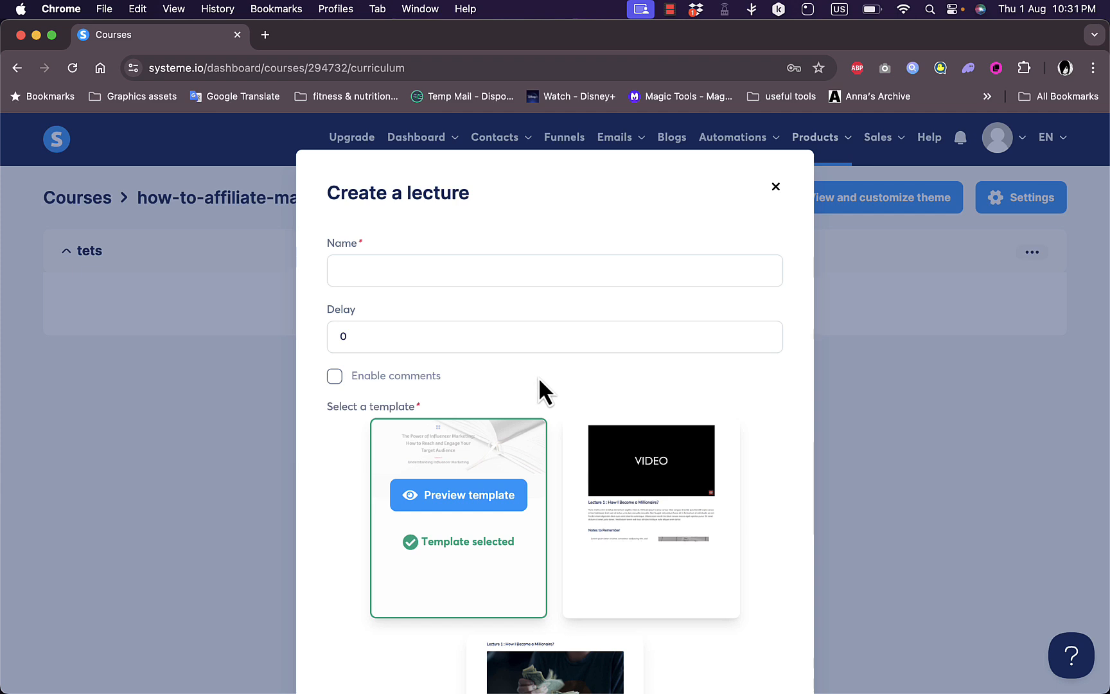
pyautogui.click(553, 273)
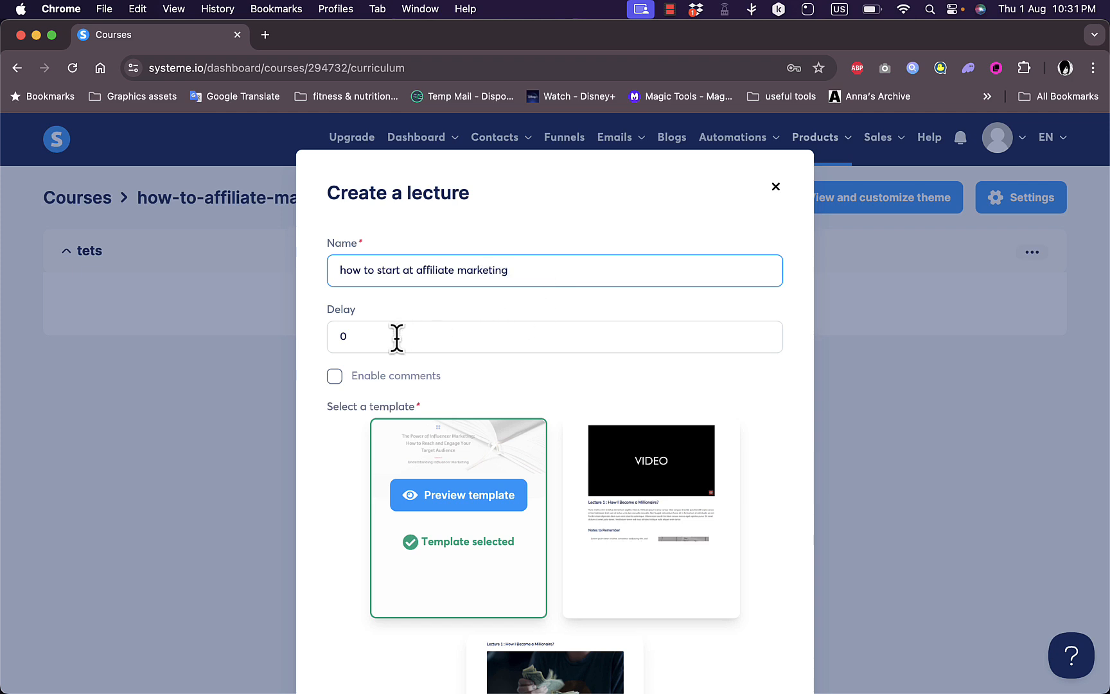
pyautogui.scroll(-2, 344, 481)
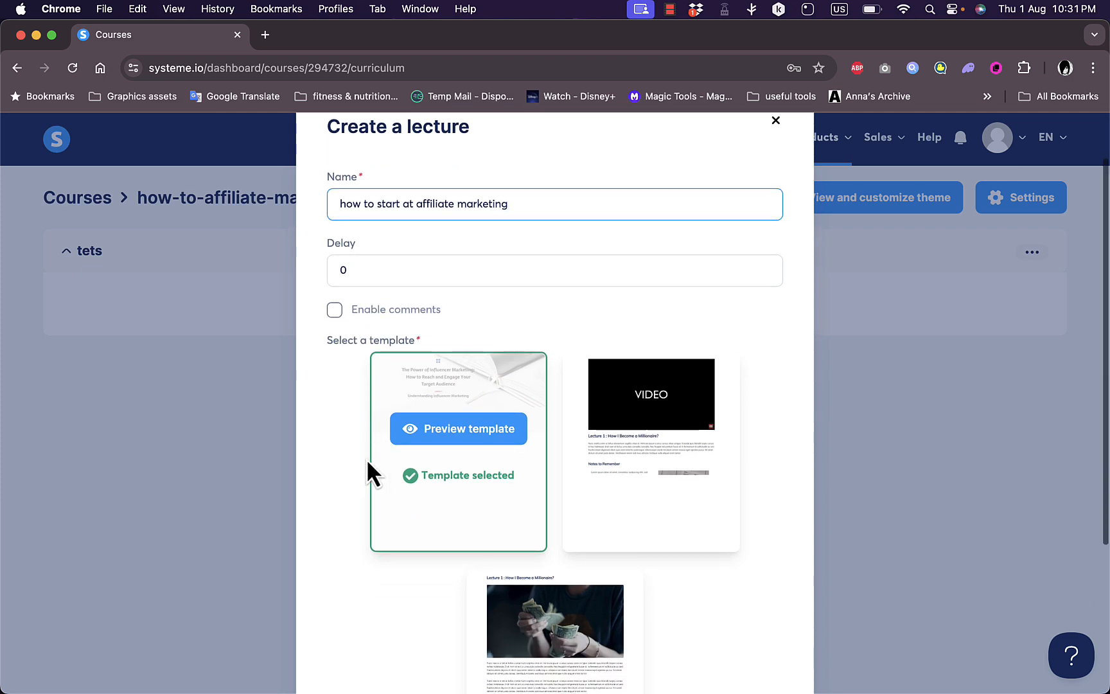
pyautogui.click(461, 437)
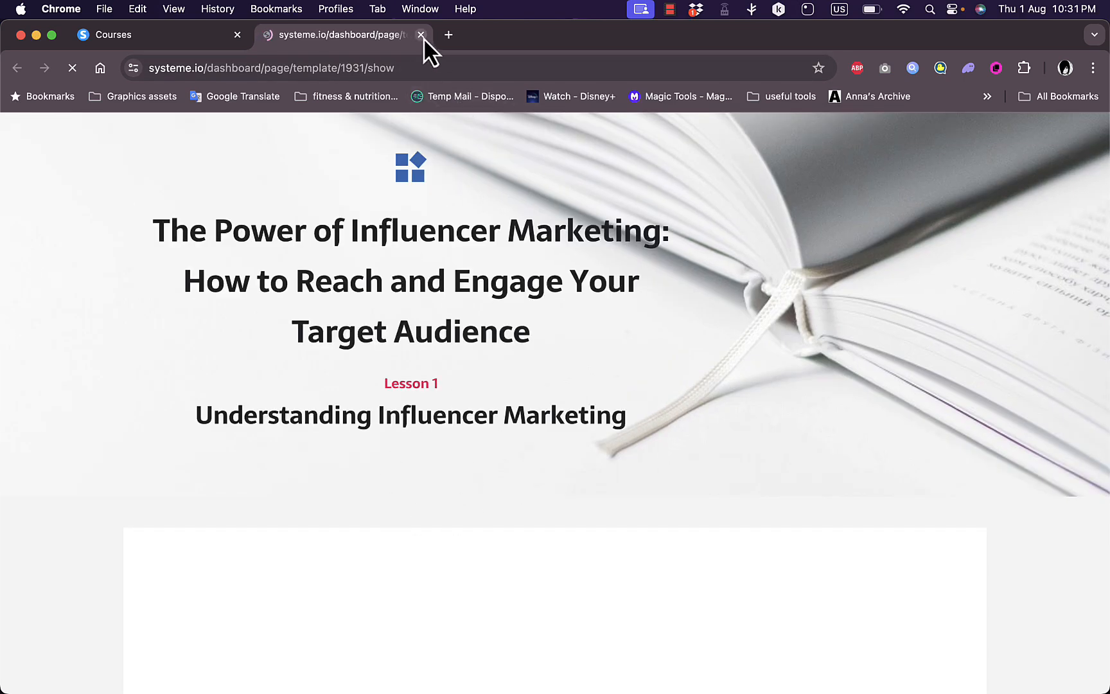
pyautogui.click(422, 34)
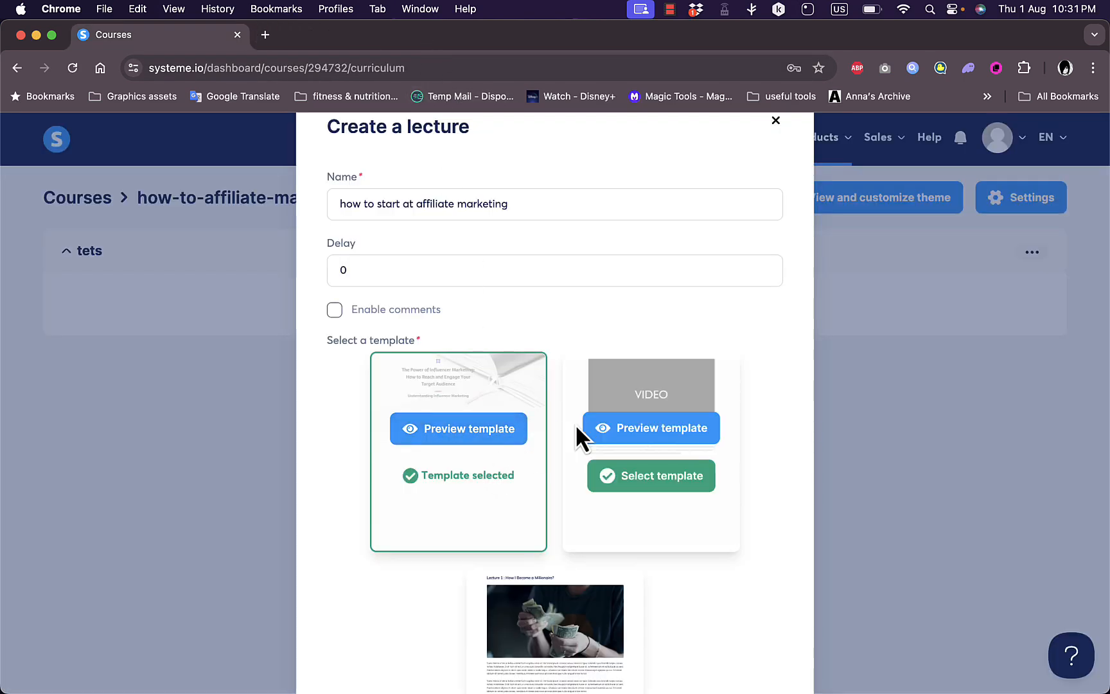
pyautogui.scroll(-4, 575, 423)
pyautogui.click(556, 612)
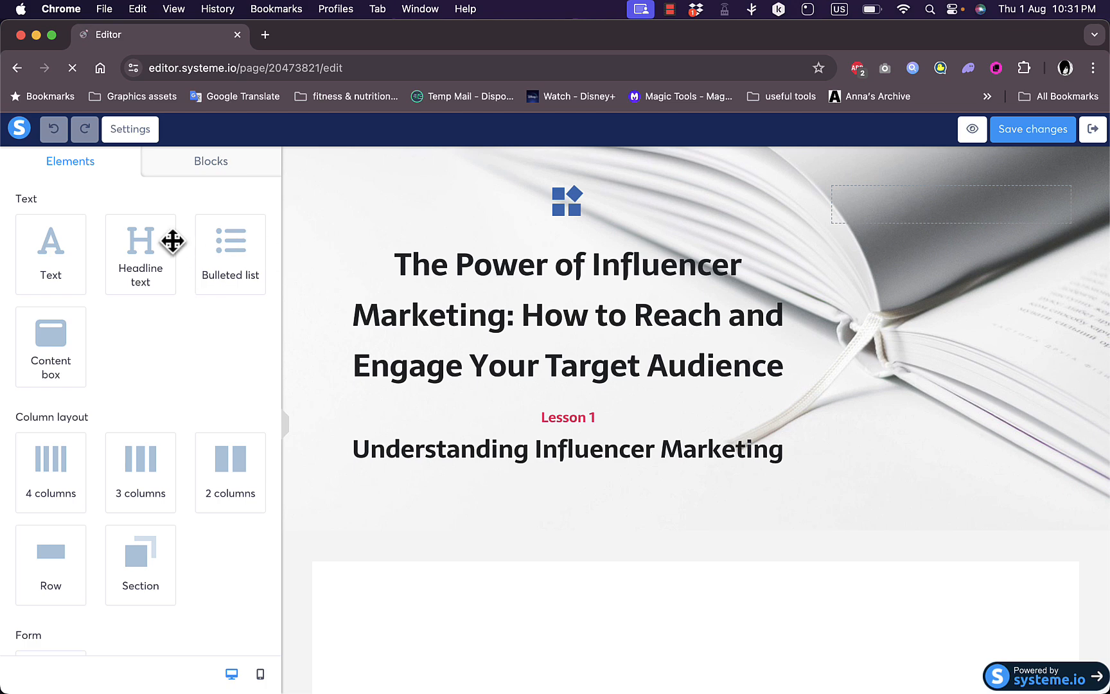
# - Select the entire main headline text at the top of the lecture page for editing
pyautogui.scroll(-5, 612, 401)
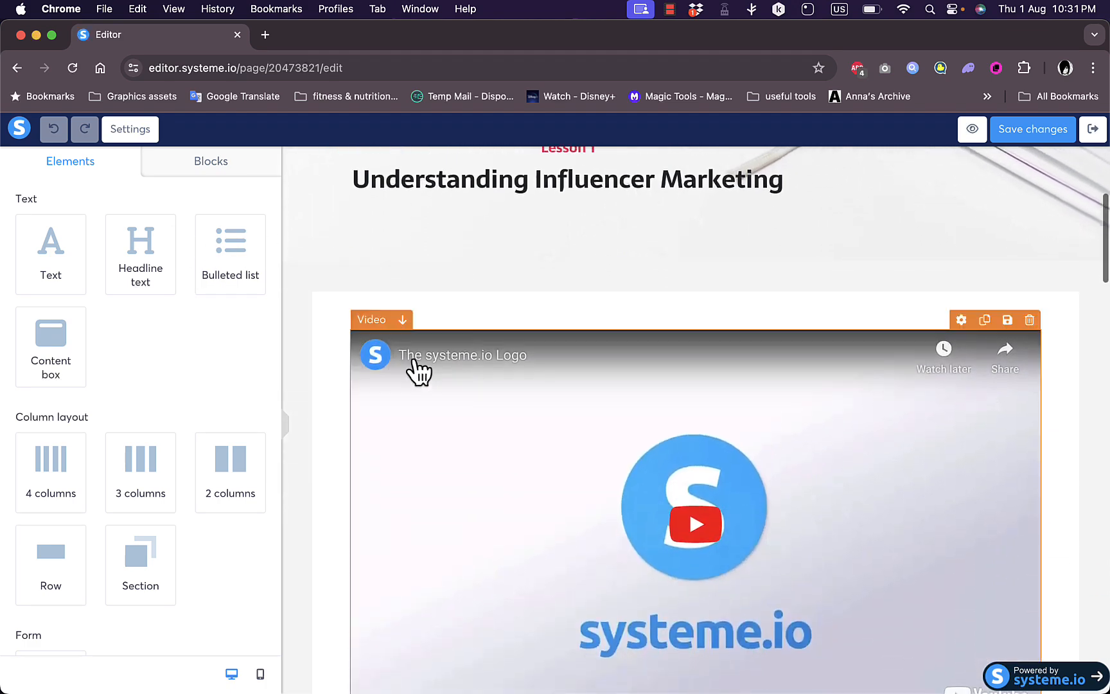
pyautogui.scroll(5, 417, 371)
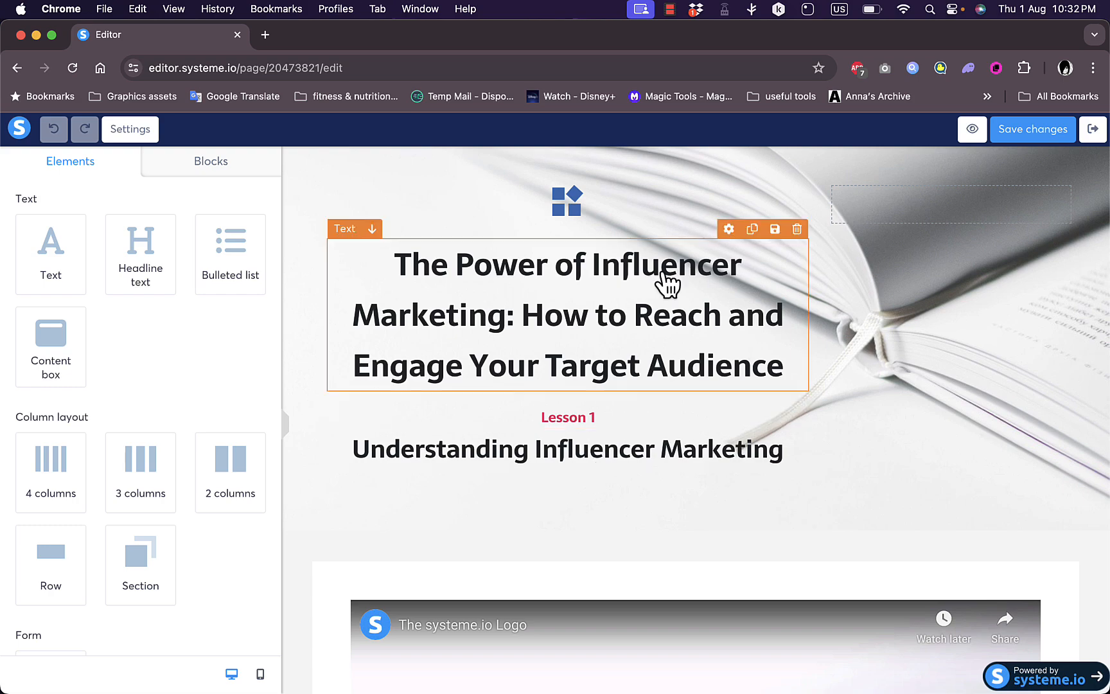
pyautogui.doubleClick(672, 367)
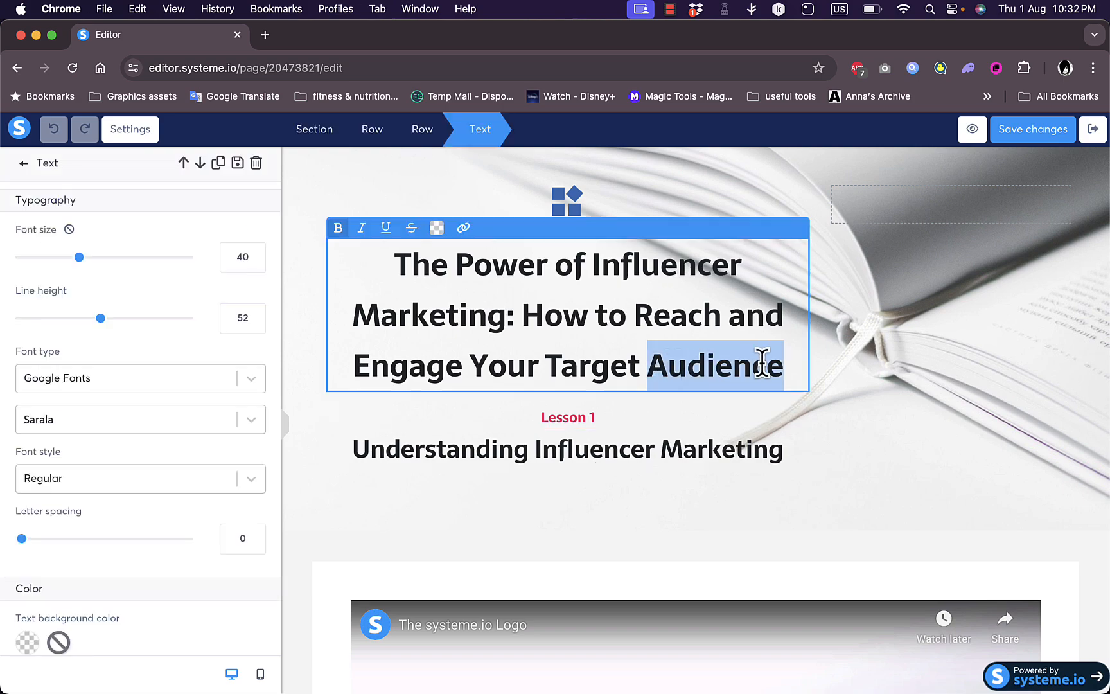
pyautogui.moveTo(787, 367); pyautogui.dragTo(678, 385)
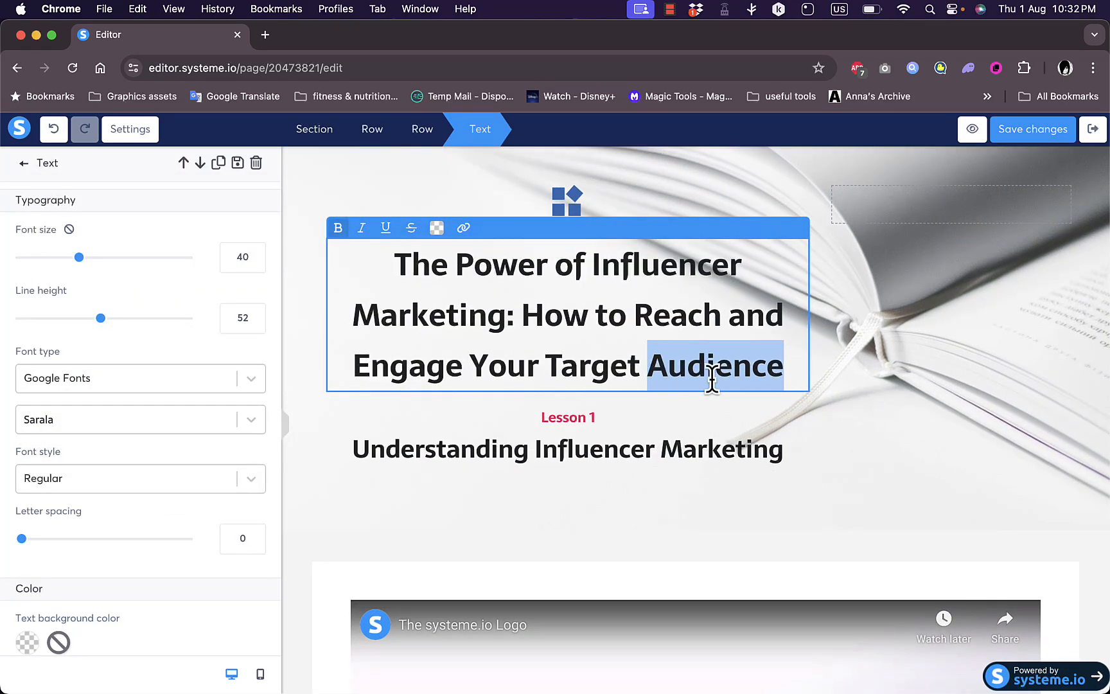
pyautogui.hotkey('ctrl', 'a')
pyautogui.write('this is')
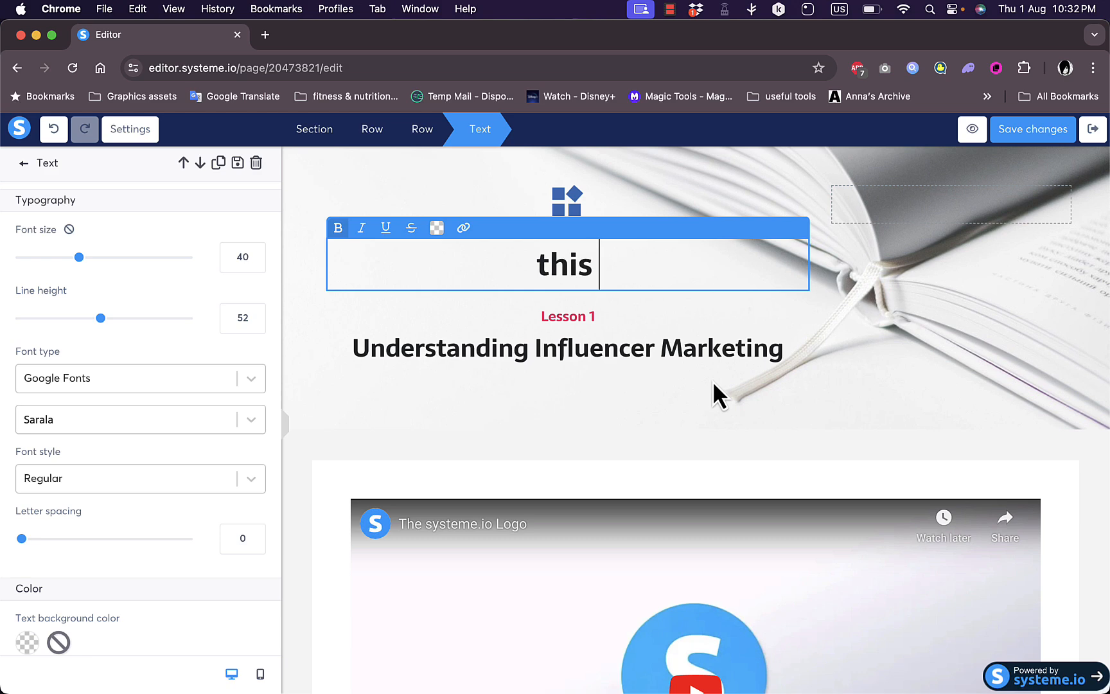
pyautogui.write(' the tile')
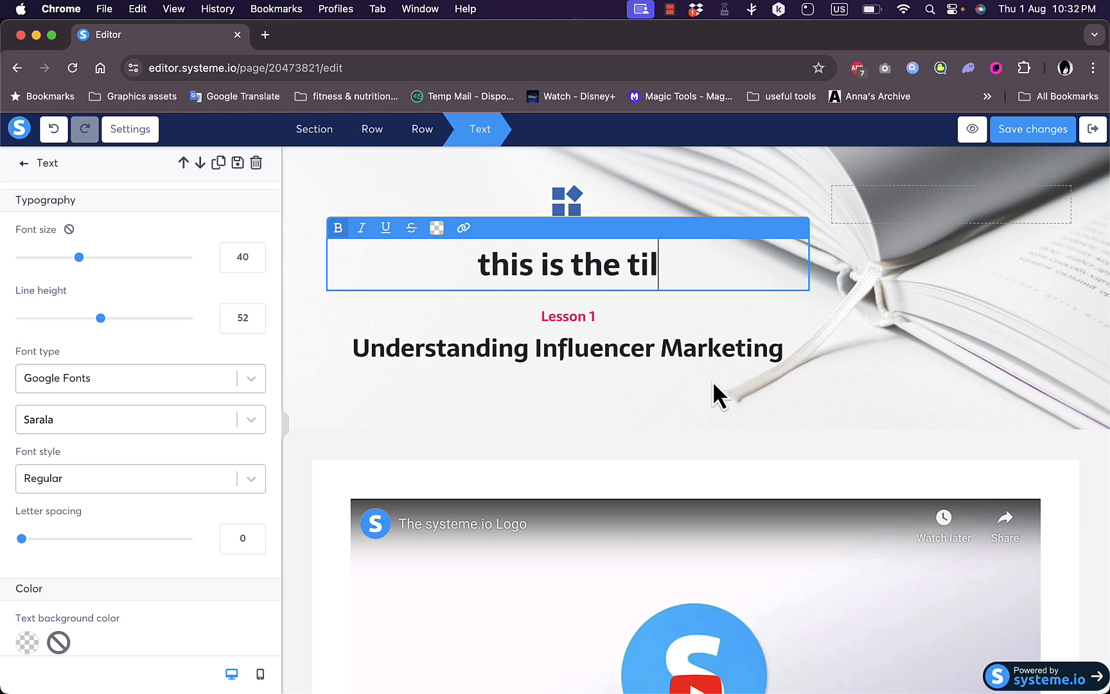
pyautogui.press('BackSpace')
pyautogui.press('BackSpace')
pyautogui.press('BackSpace')
pyautogui.press('BackSpace')
pyautogui.press('BackSpace')
pyautogui.press('BackSpace')
pyautogui.press('BackSpace')
pyautogui.press('BackSpace')
pyautogui.press('BackSpace')
pyautogui.press('BackSpace')
pyautogui.press('BackSpace')
pyautogui.press('BackSpace')
pyautogui.press('BackSpace')
pyautogui.press('BackSpace')
pyautogui.press('BackSpace')
pyautogui.press('BackSpace')
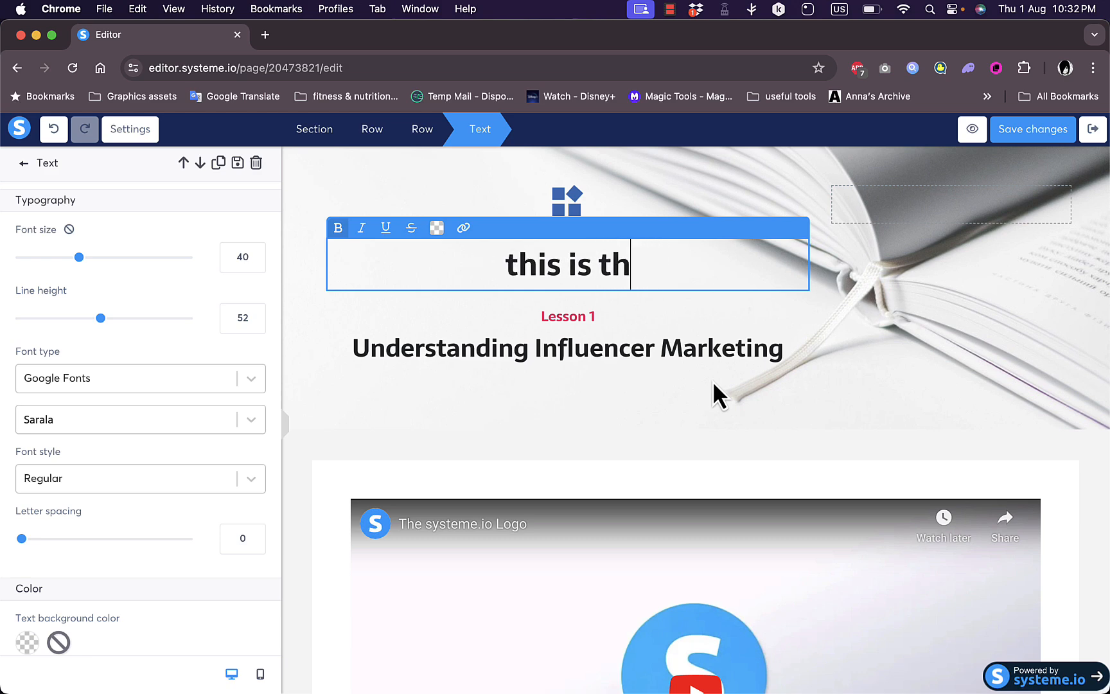
# - Replace the lecture page's main headline with "your ultimate guide to affiliate marketing"
pyautogui.write('y')
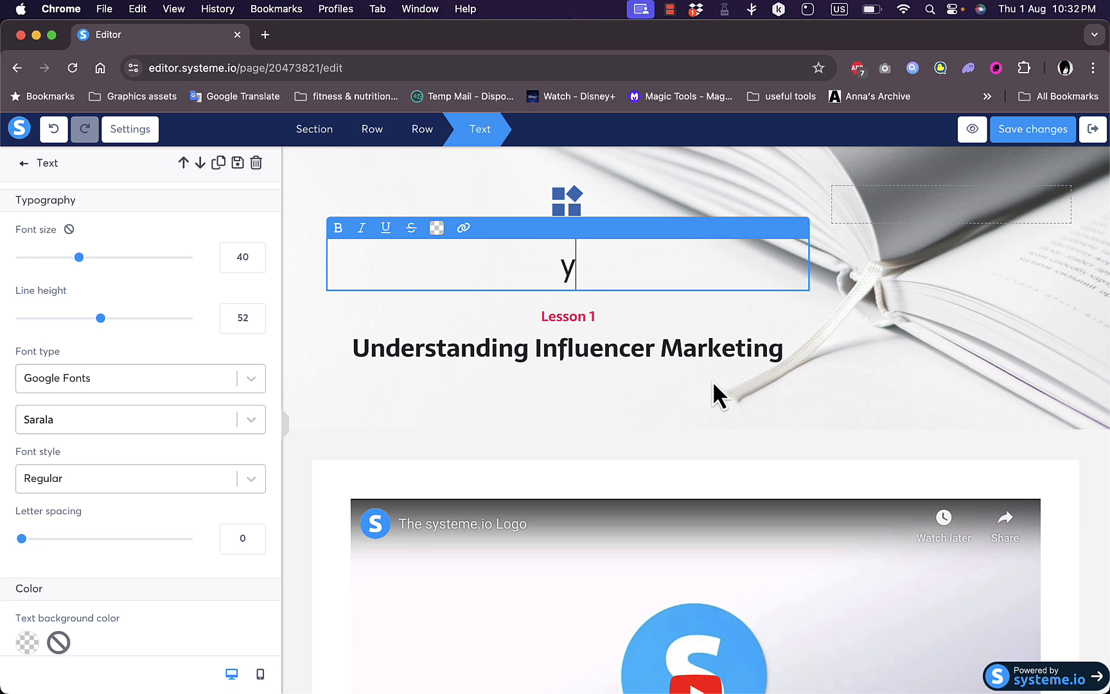
pyautogui.write('our ultimat')
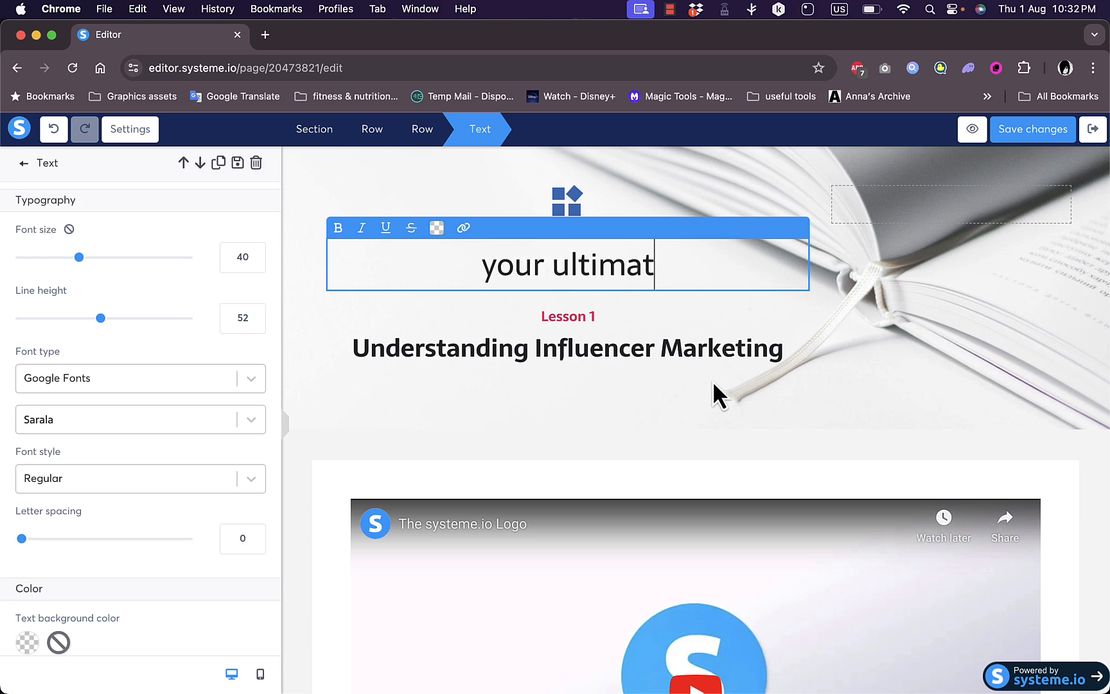
pyautogui.write('e guide to')
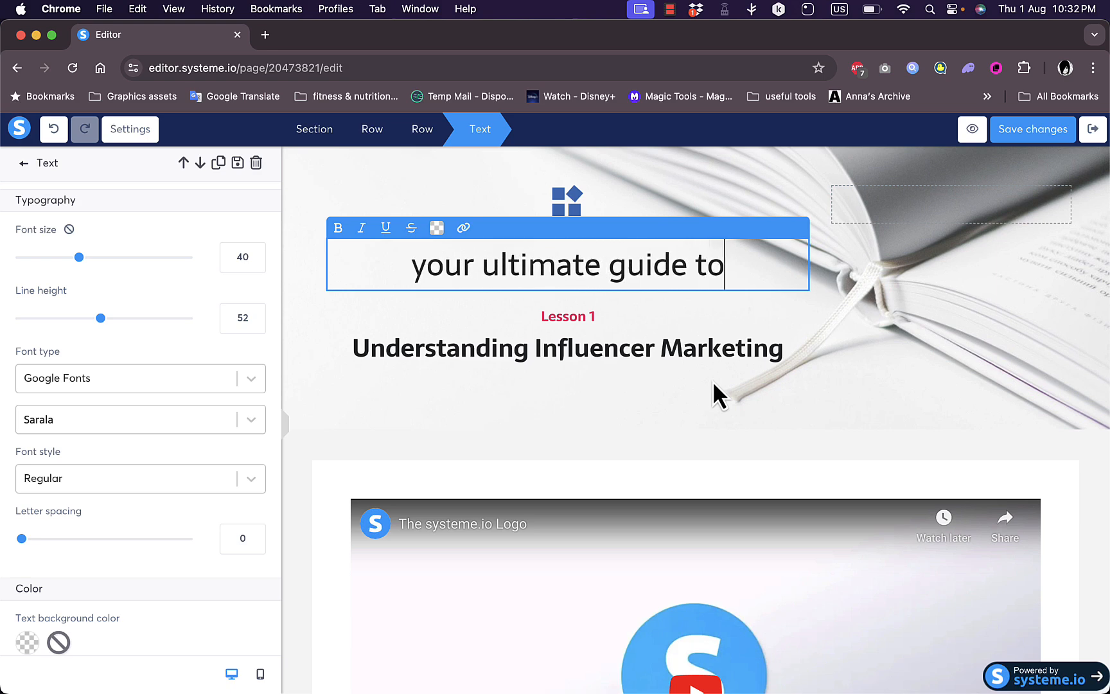
pyautogui.write(' affilia')
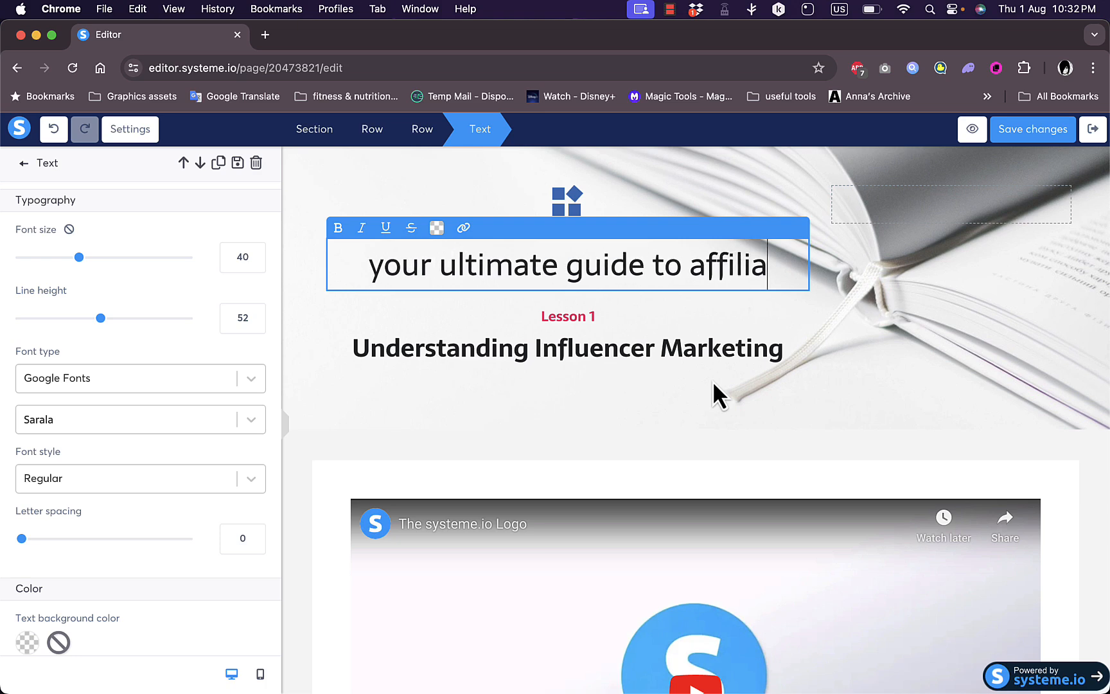
pyautogui.write('te marketing')
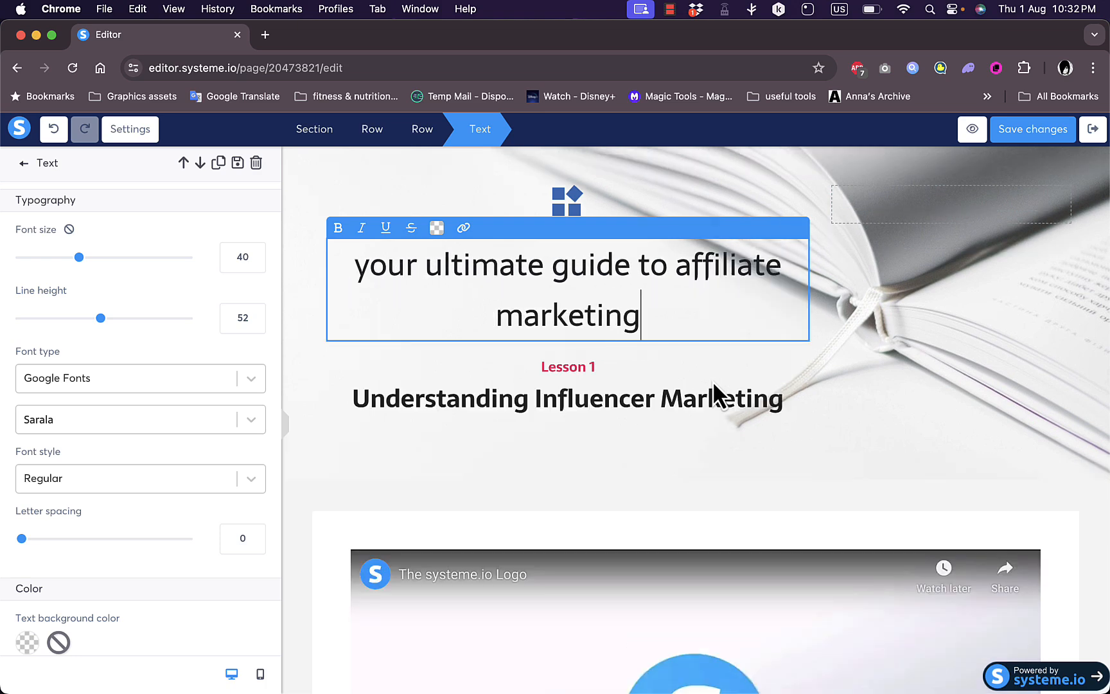
pyautogui.click(630, 394)
# - Add an image element in its own area between the header and the lecture content
pyautogui.scroll(-2, 85, 390)
pyautogui.scroll(-4, 85, 390)
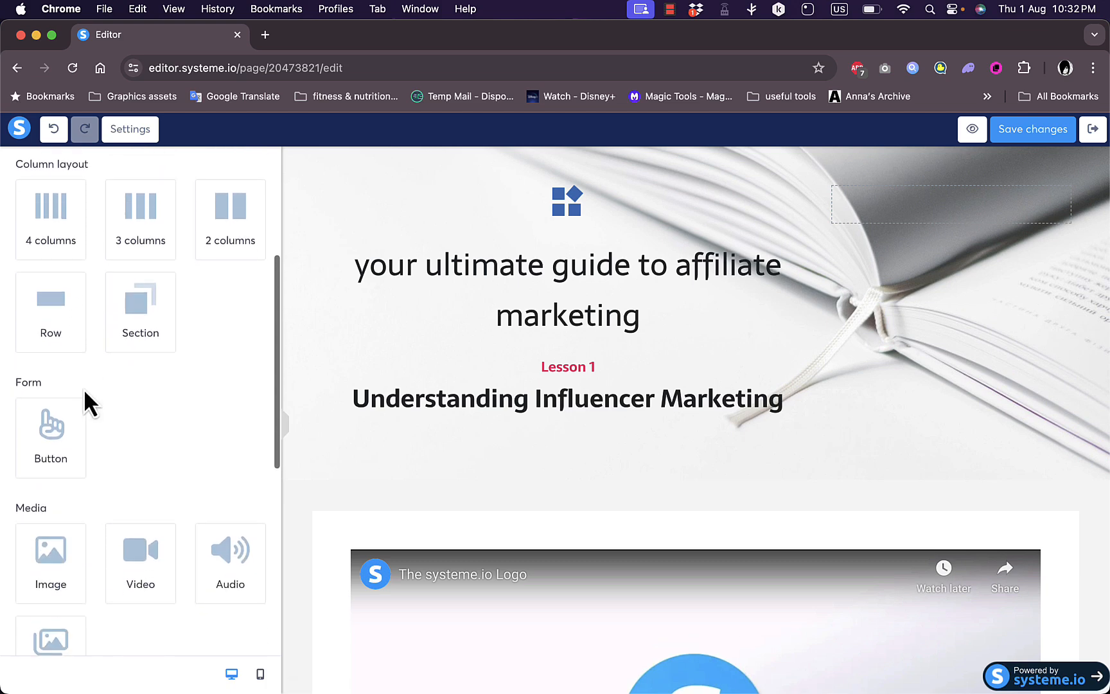
pyautogui.moveTo(35, 460); pyautogui.dragTo(684, 466)
pyautogui.scroll(-1, 682, 526)
pyautogui.scroll(-3, 681, 526)
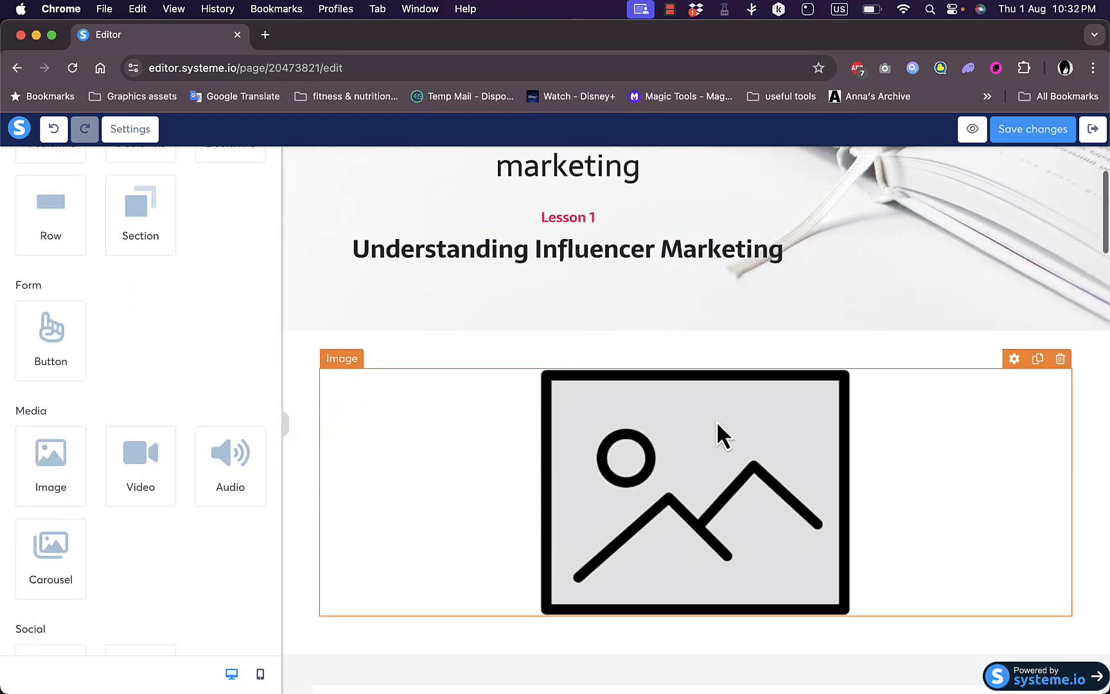
# - Delete the "Understanding Influencer Marketing" heading and the "Lesson 1" text from the header
pyautogui.scroll(2, 704, 439)
pyautogui.scroll(1, 704, 439)
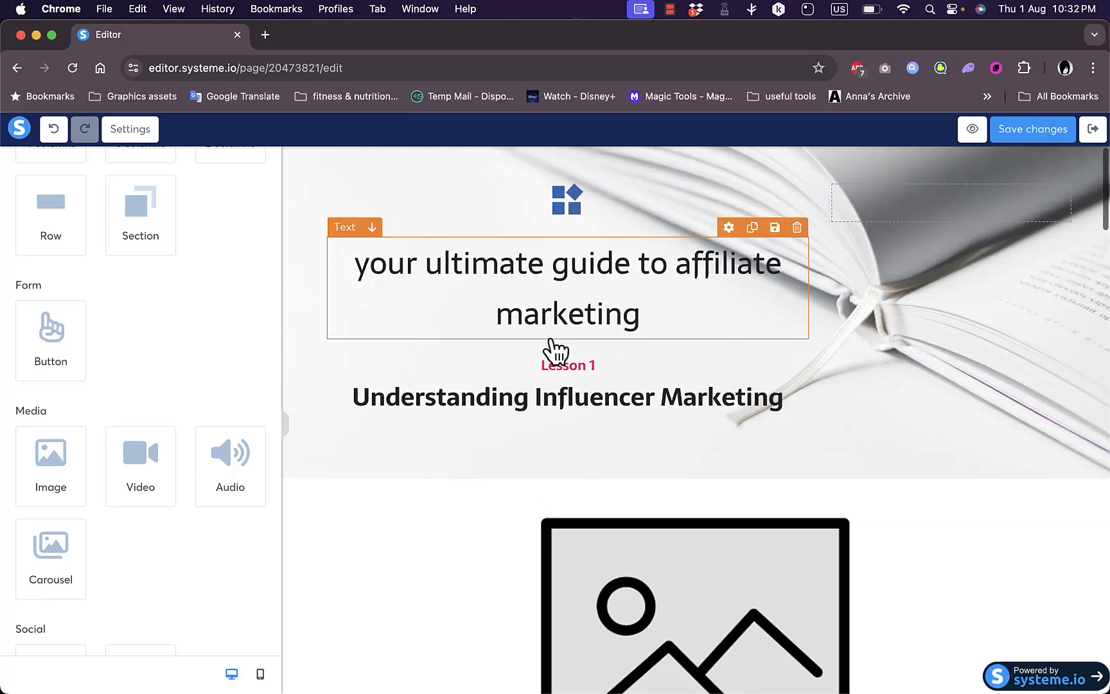
pyautogui.click(575, 382)
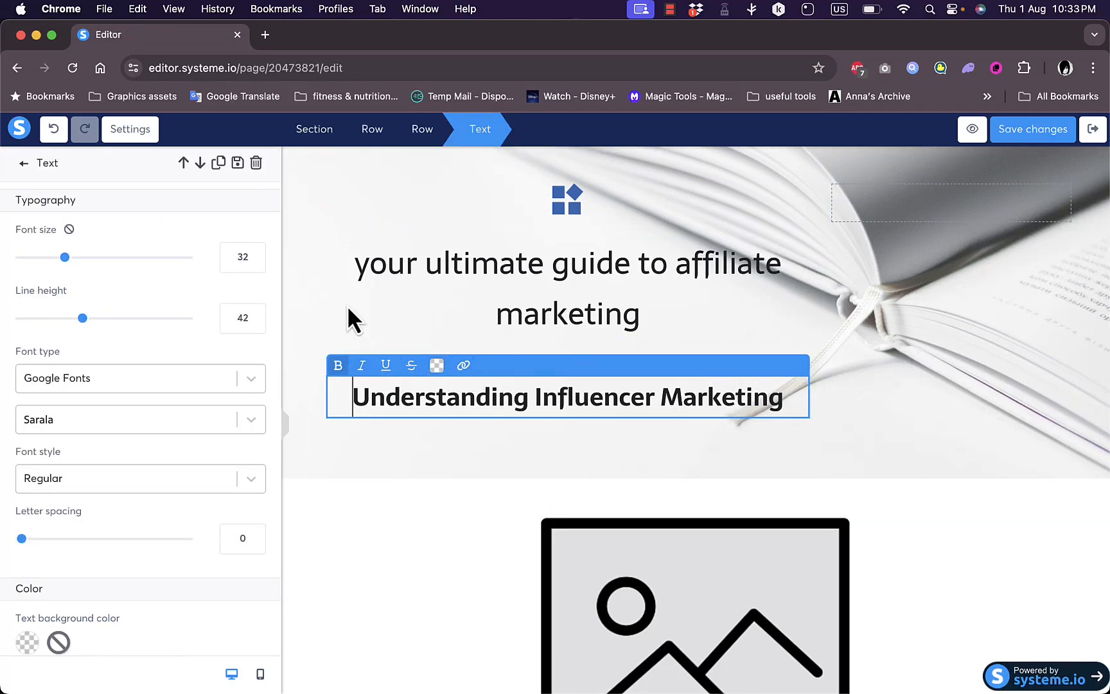
pyautogui.click(255, 163)
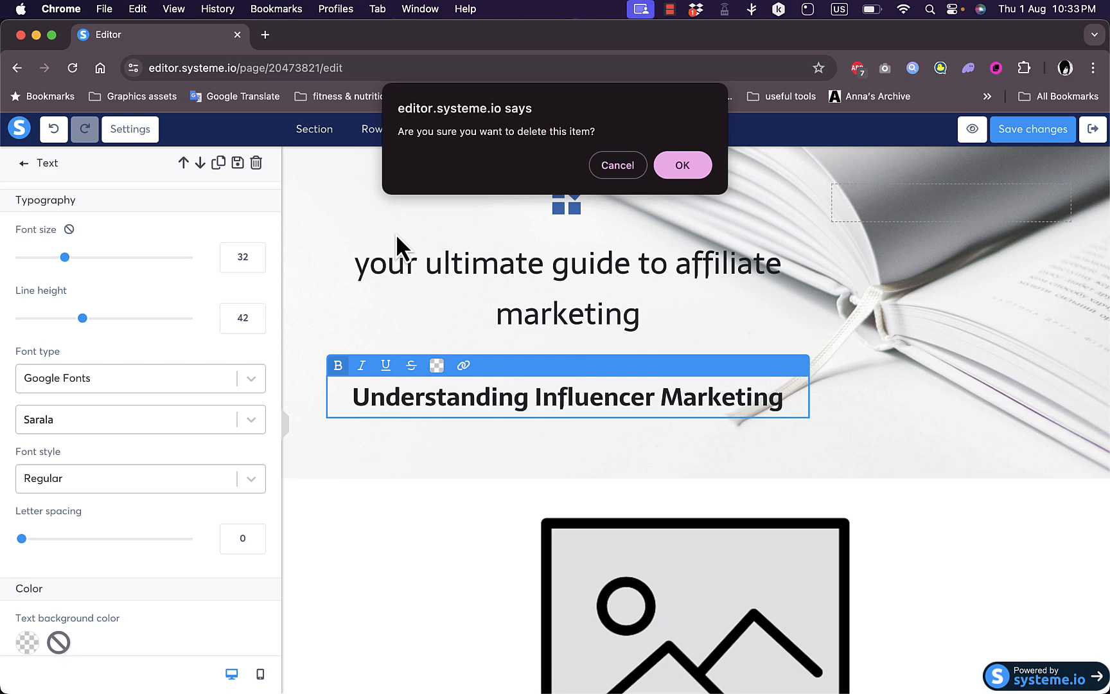
pyautogui.click(671, 168)
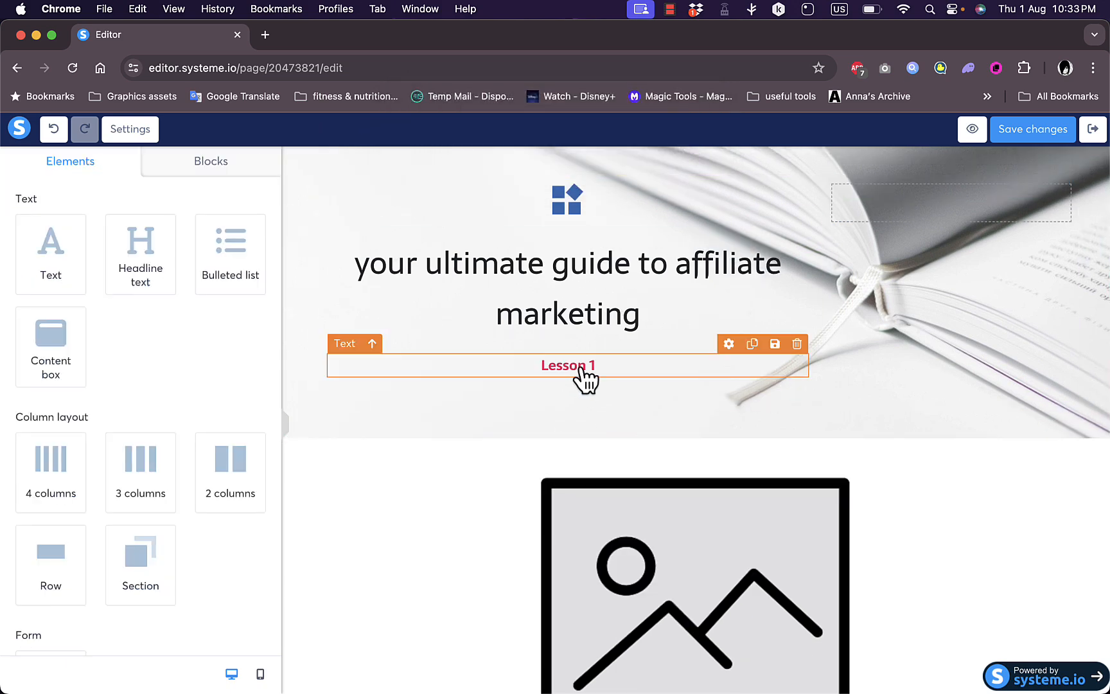
pyautogui.click(580, 365)
pyautogui.click(256, 163)
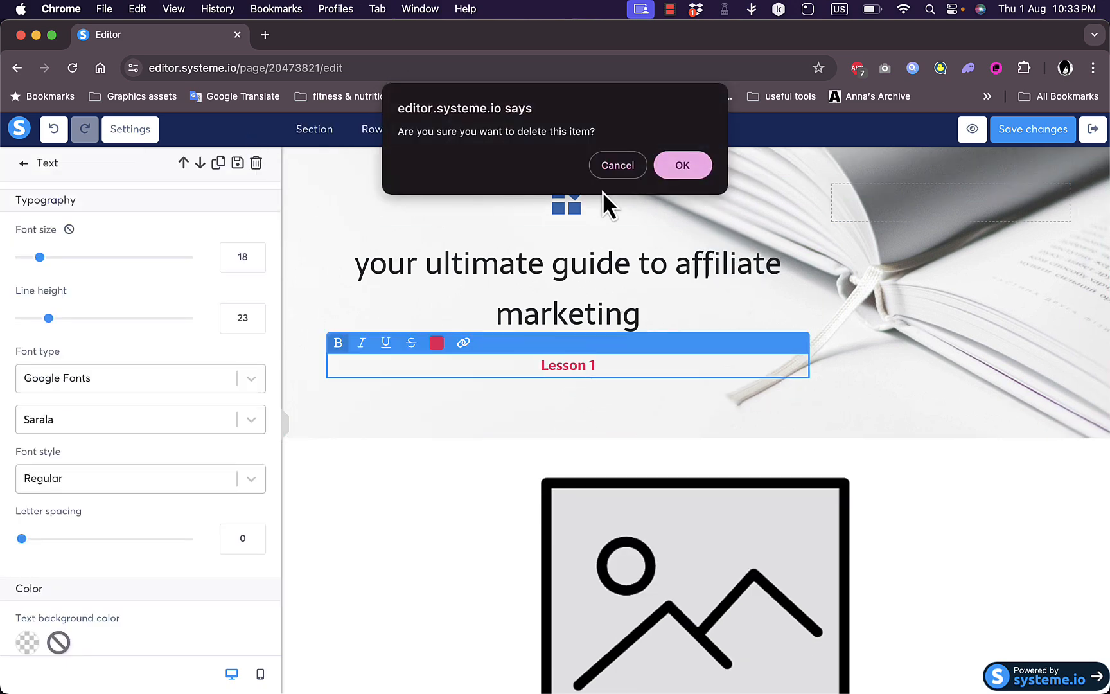
pyautogui.press('Return')
# - Delete the systeme.io logo video from the lecture content
pyautogui.scroll(-3, 666, 368)
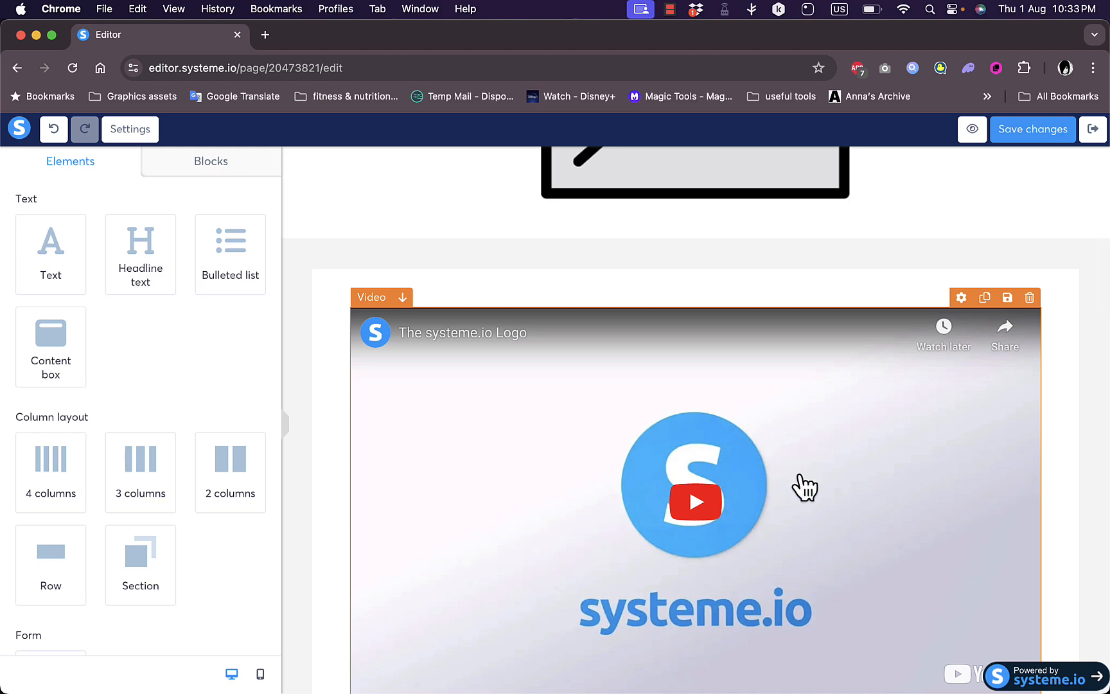
pyautogui.scroll(-2, 617, 525)
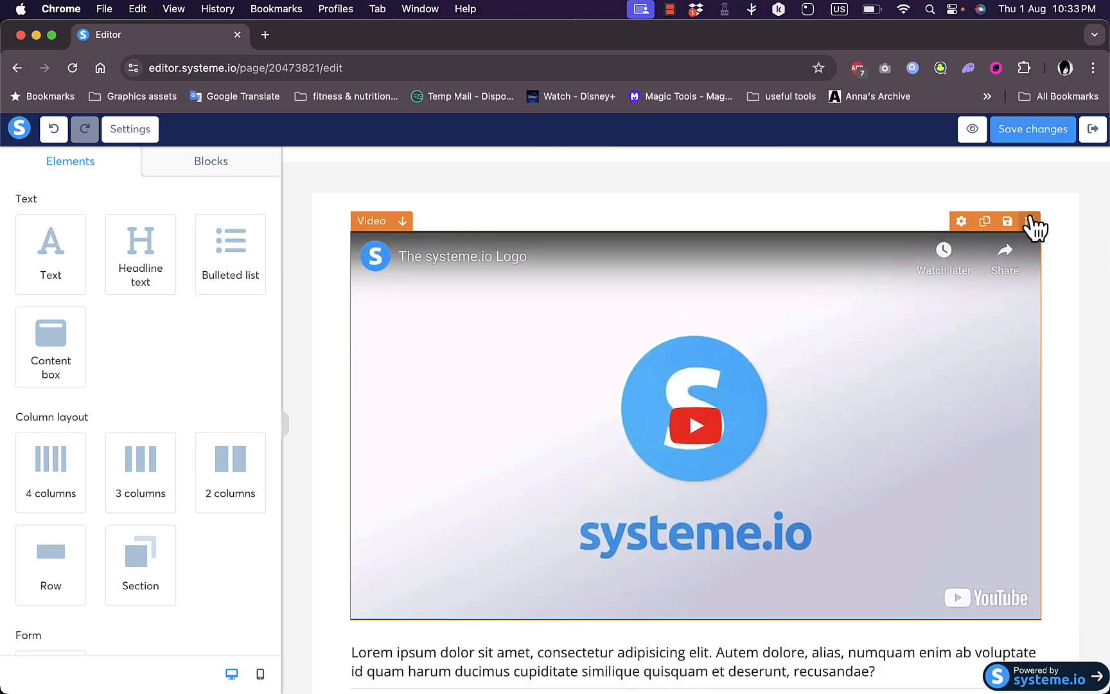
pyautogui.click(1030, 222)
pyautogui.click(685, 168)
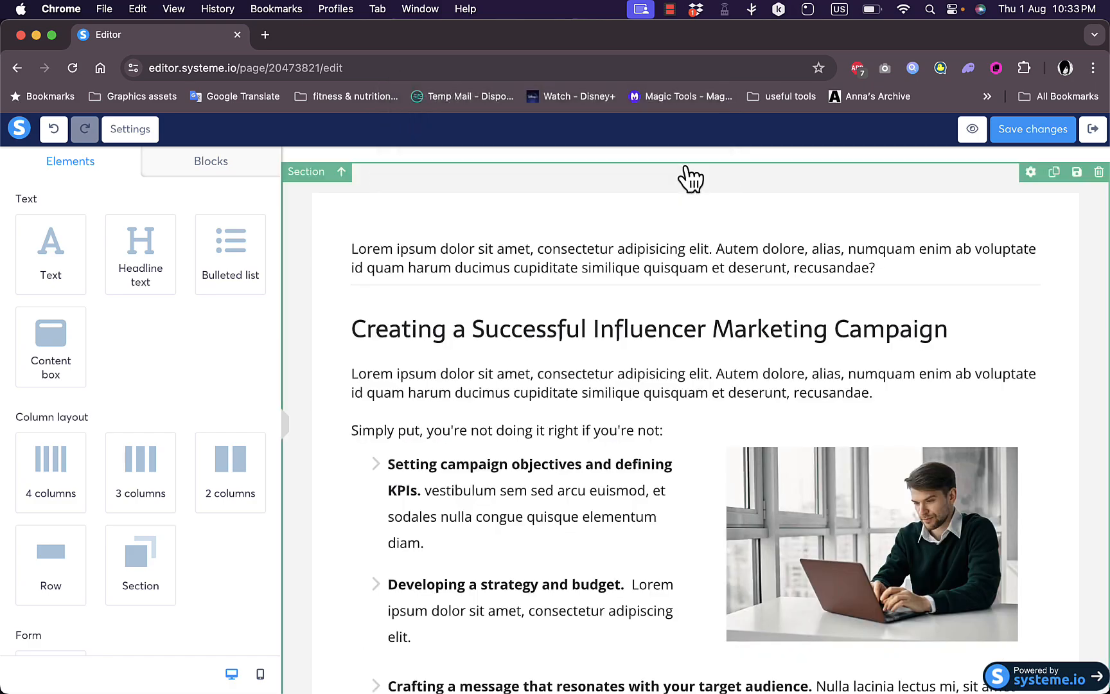
# - Look through the rest of the lecture template, from the header to the list of resources
pyautogui.scroll(-15, 615, 355)
pyautogui.scroll(-13, 611, 347)
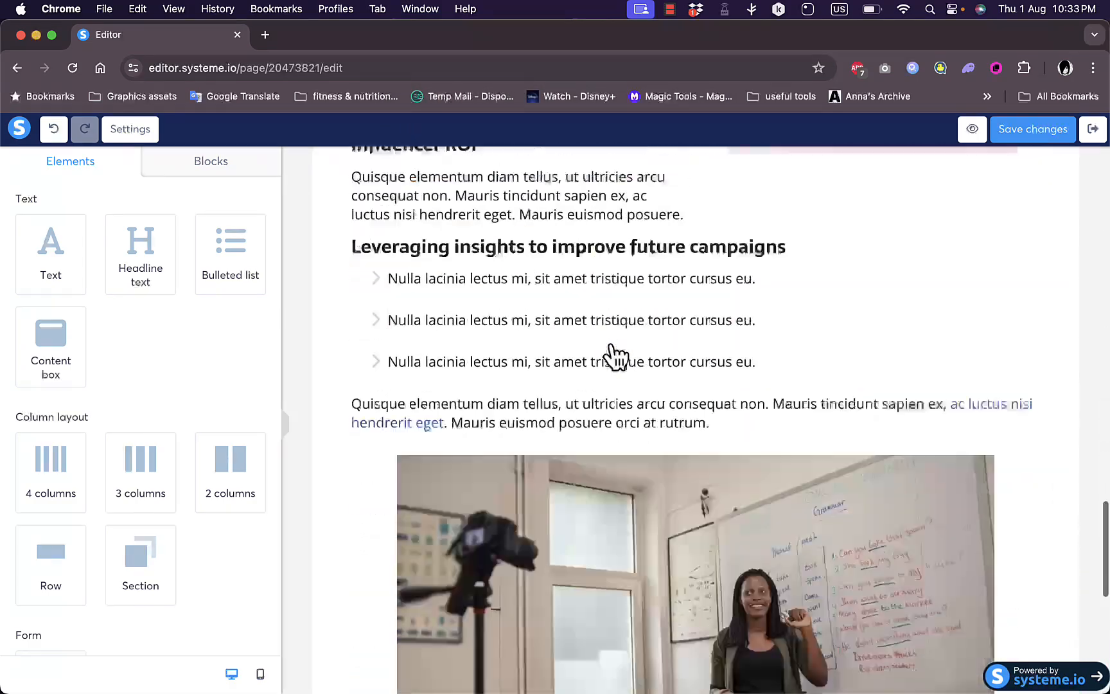
pyautogui.scroll(20, 612, 348)
pyautogui.scroll(-20, 614, 356)
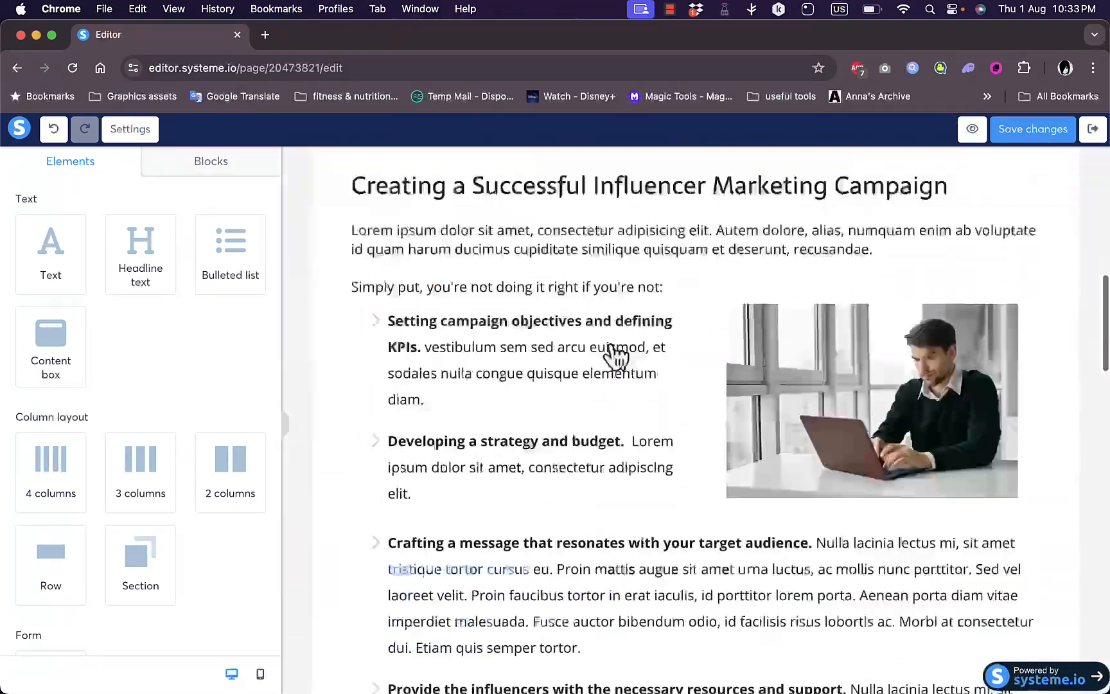
pyautogui.scroll(-4, 615, 352)
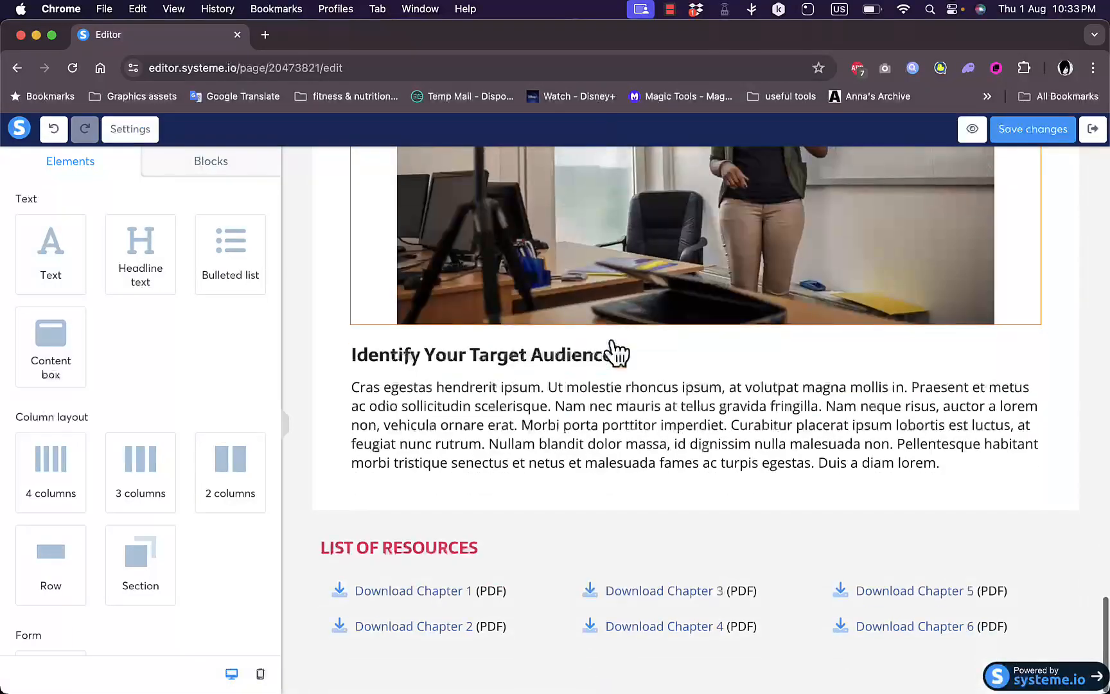
pyautogui.scroll(15, 615, 352)
pyautogui.scroll(20, 616, 352)
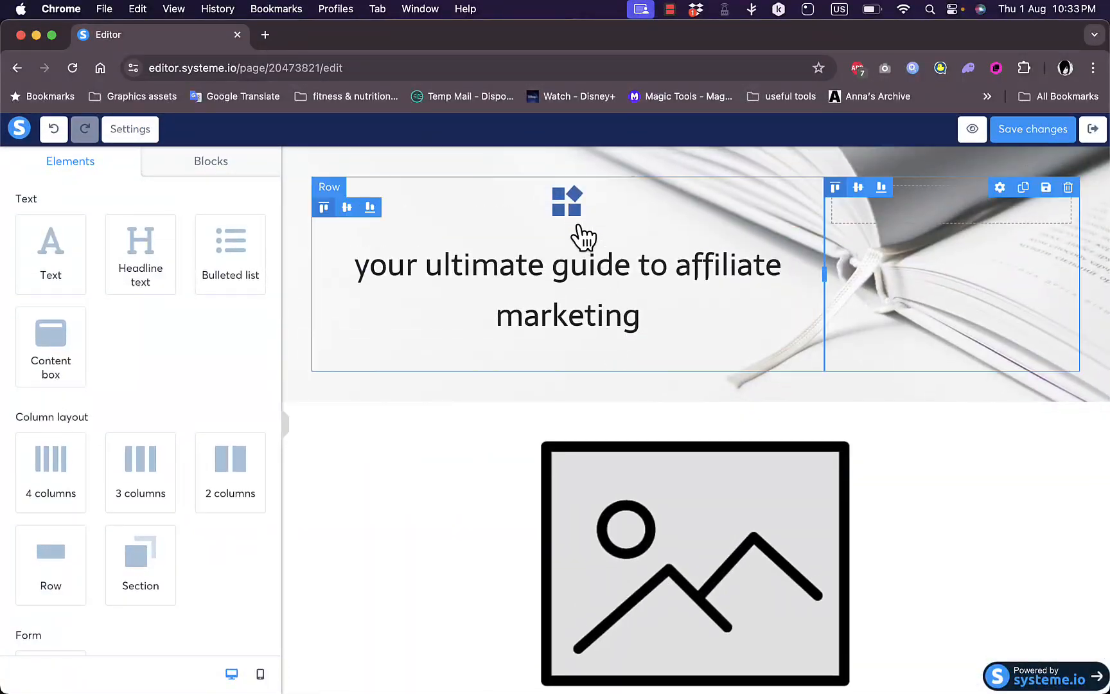
pyautogui.scroll(-10, 674, 441)
pyautogui.scroll(-5, 679, 453)
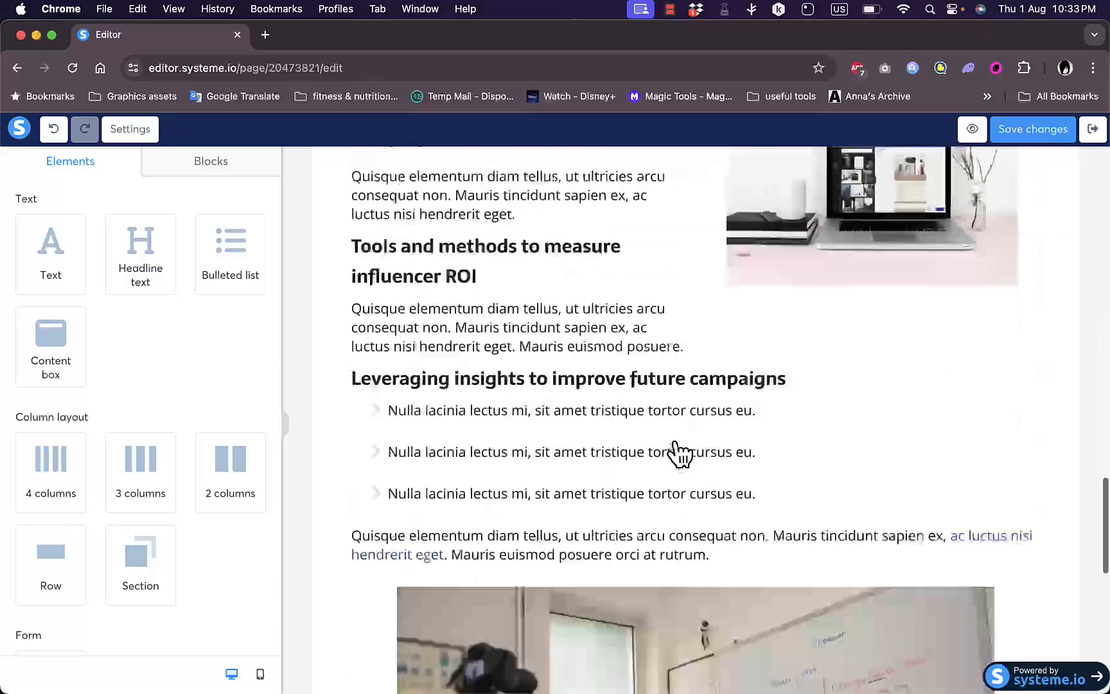
# - Replace the "Creating a Successful Influencer Marketing Campaign" heading with "click here to ddownload the book"
pyautogui.scroll(10, 679, 453)
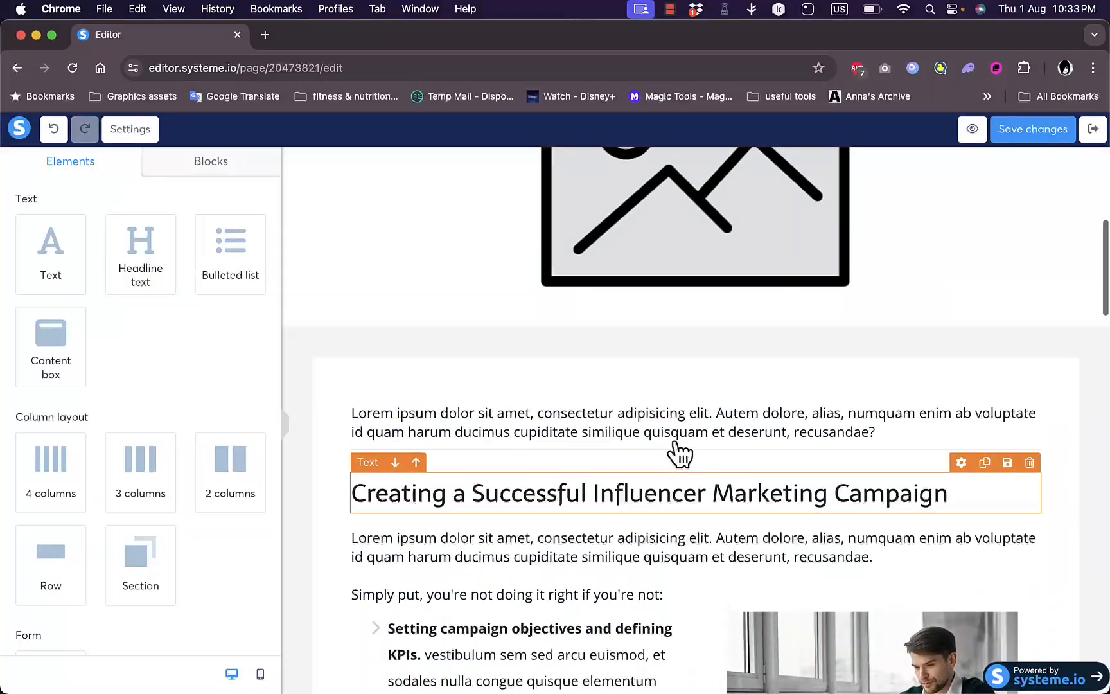
pyautogui.tripleClick(719, 483)
pyautogui.write('click here to ddownload the book')
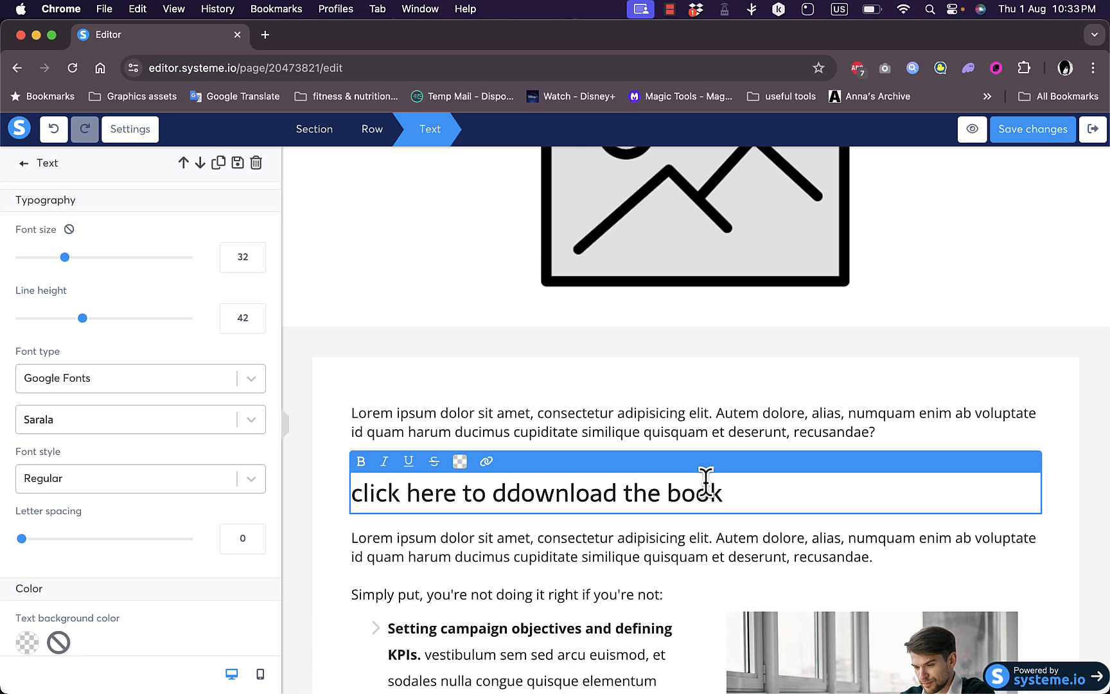
# - Turn the word "book" in the download heading into a link and save the lecture page
pyautogui.click(486, 461)
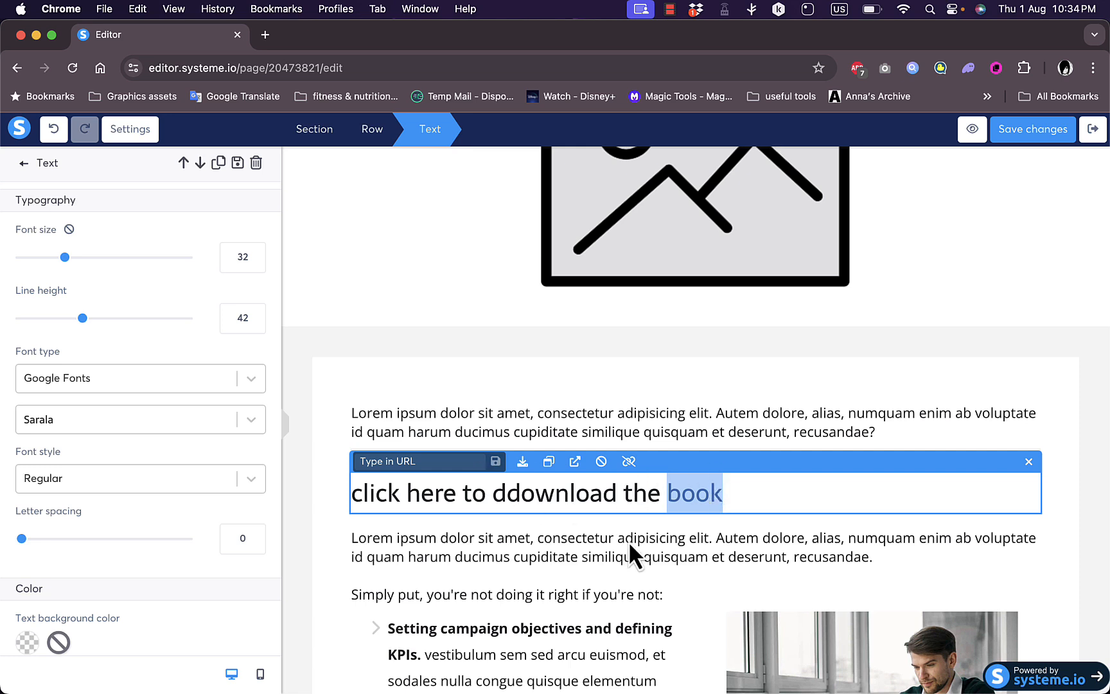
pyautogui.click(524, 541)
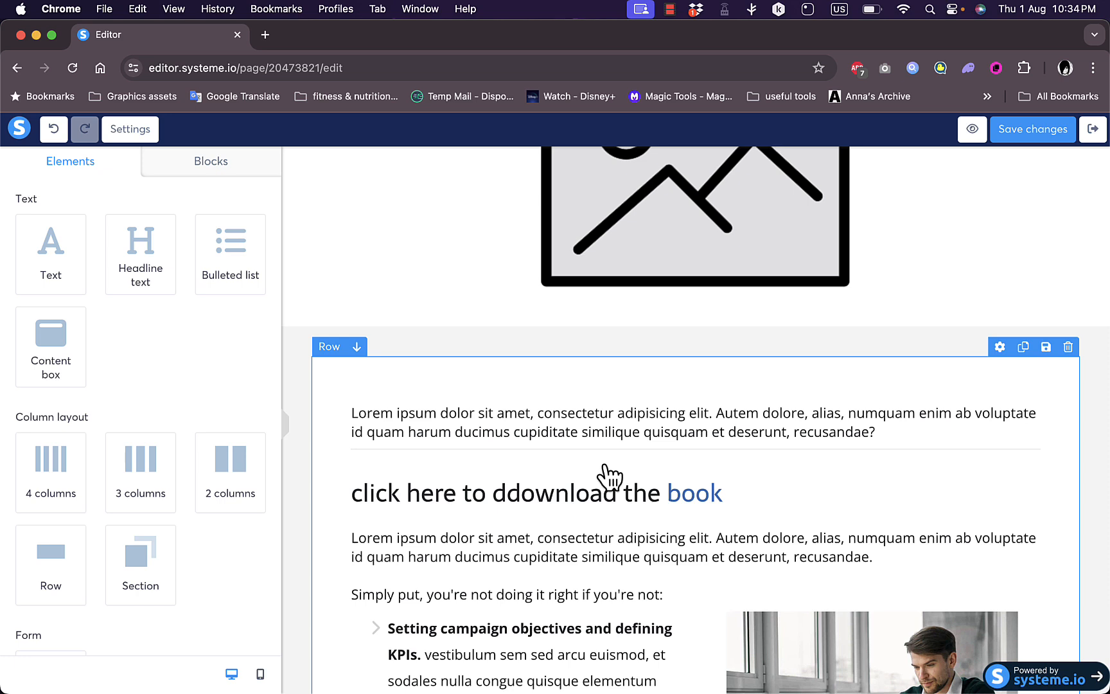
pyautogui.scroll(6, 644, 466)
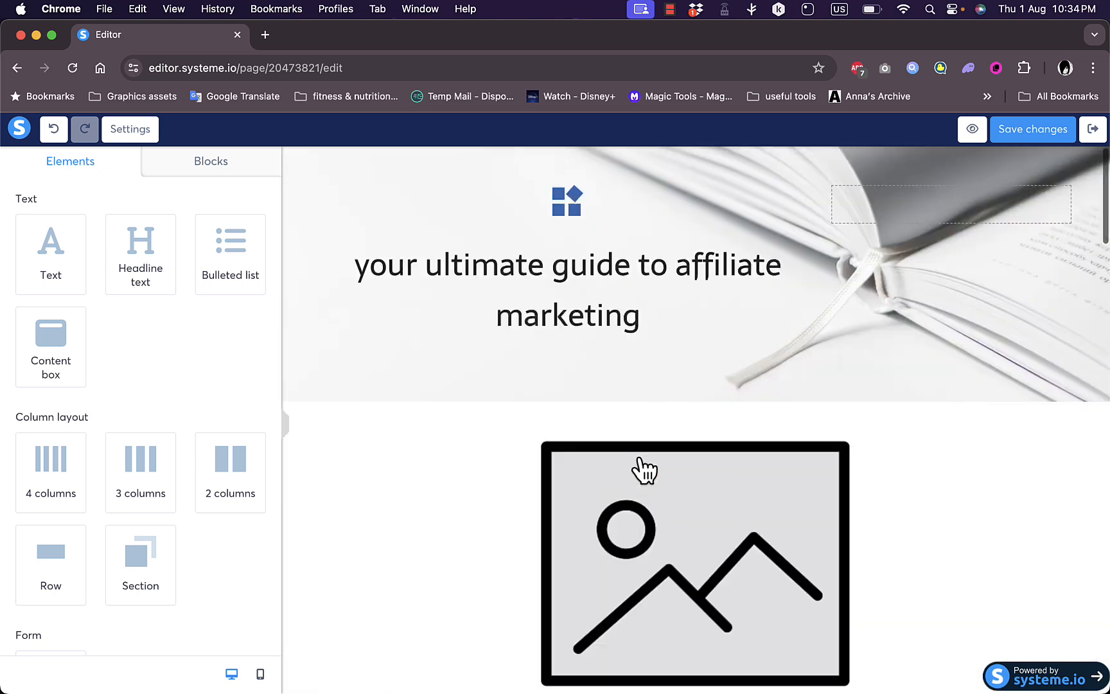
pyautogui.click(1028, 130)
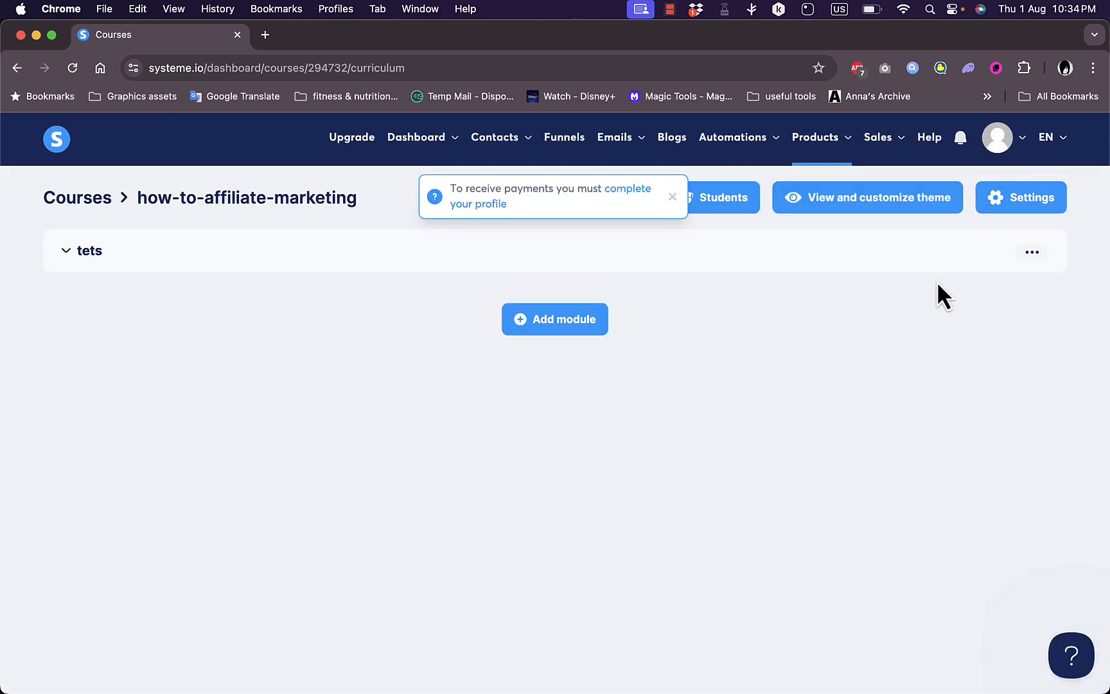
# - Activate the "how to start at affiliate marketing" lecture in the tets module
pyautogui.click(1032, 253)
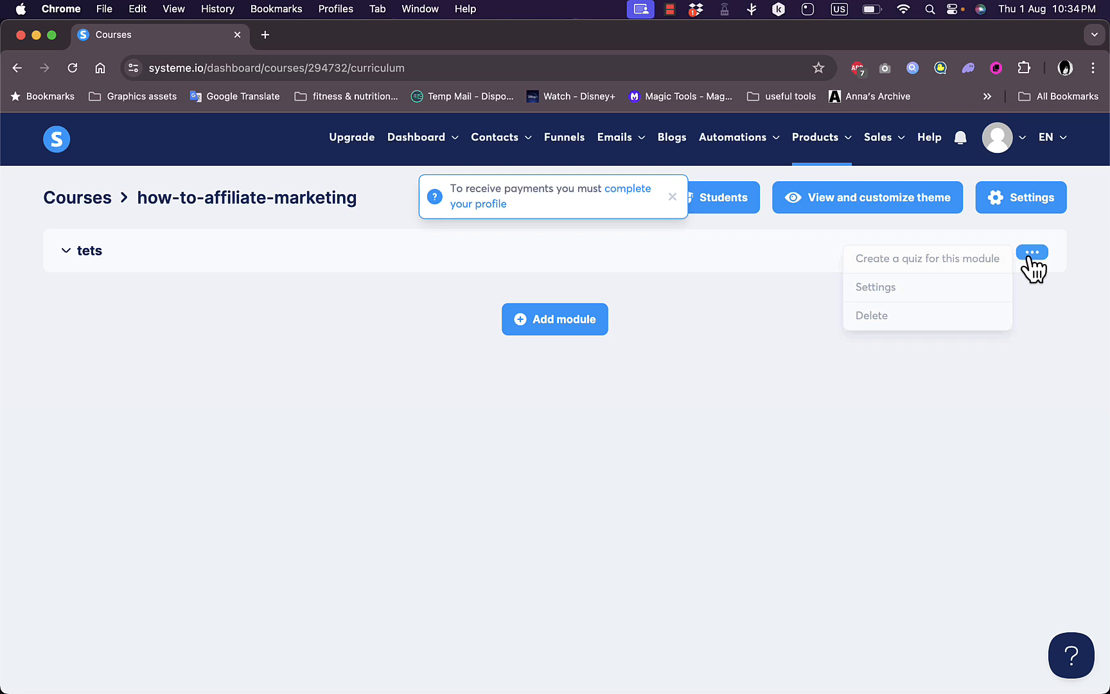
pyautogui.click(66, 250)
pyautogui.click(1031, 299)
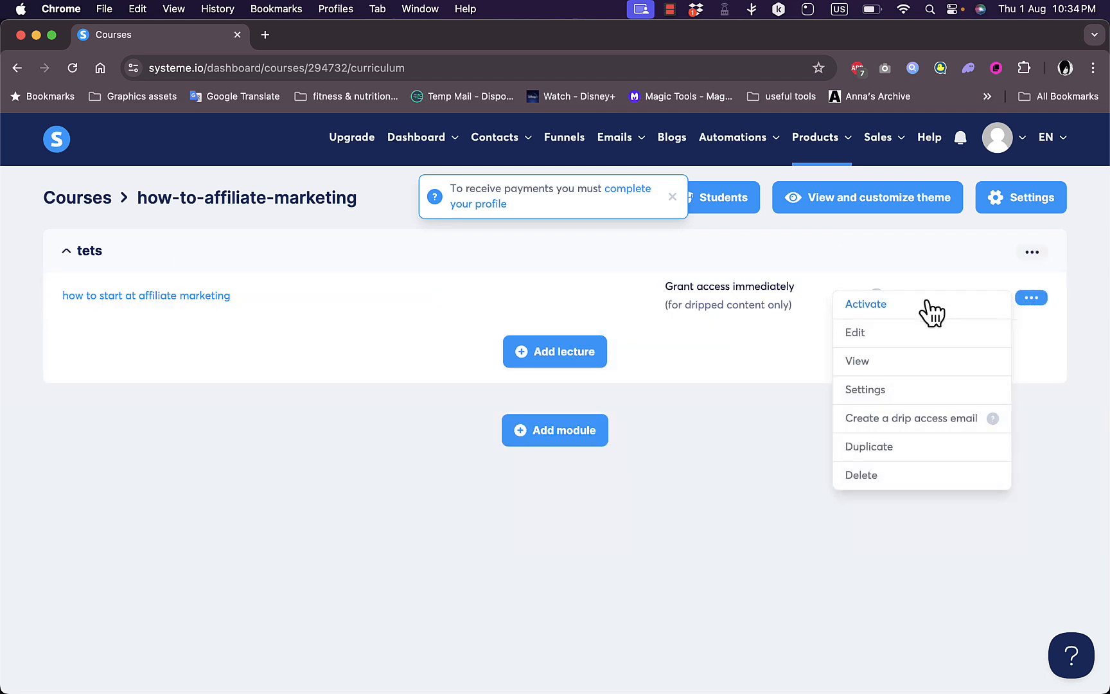
pyautogui.click(884, 310)
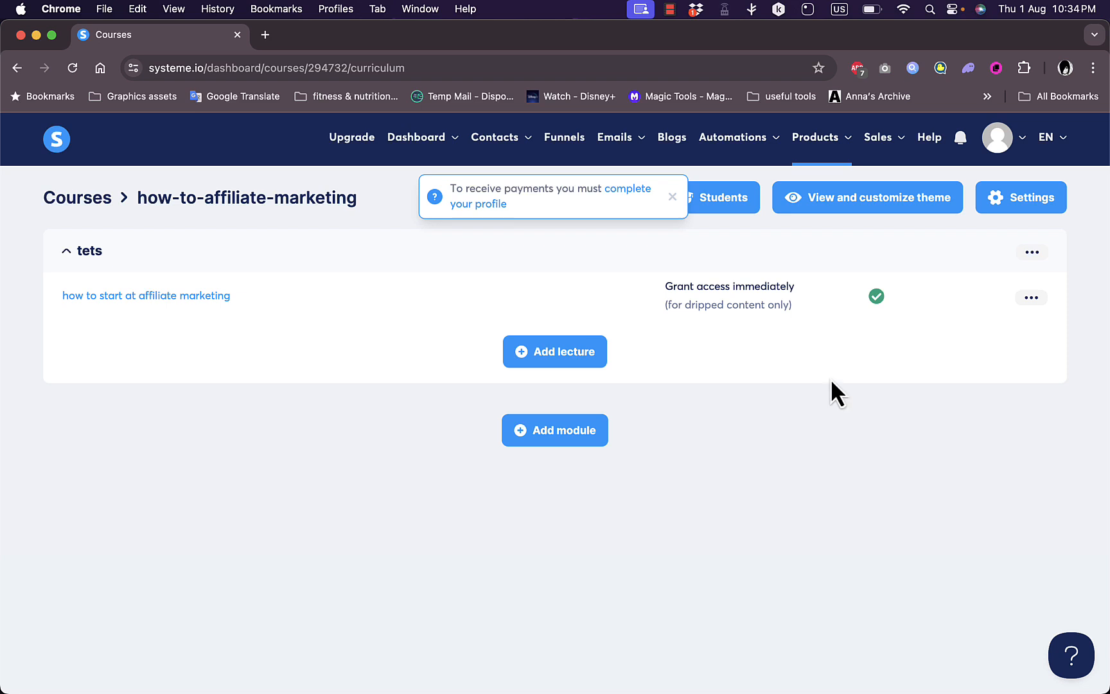
# - Open the account's payment gateway settings and look through the providers that can be connected
pyautogui.moveTo(1024, 148)
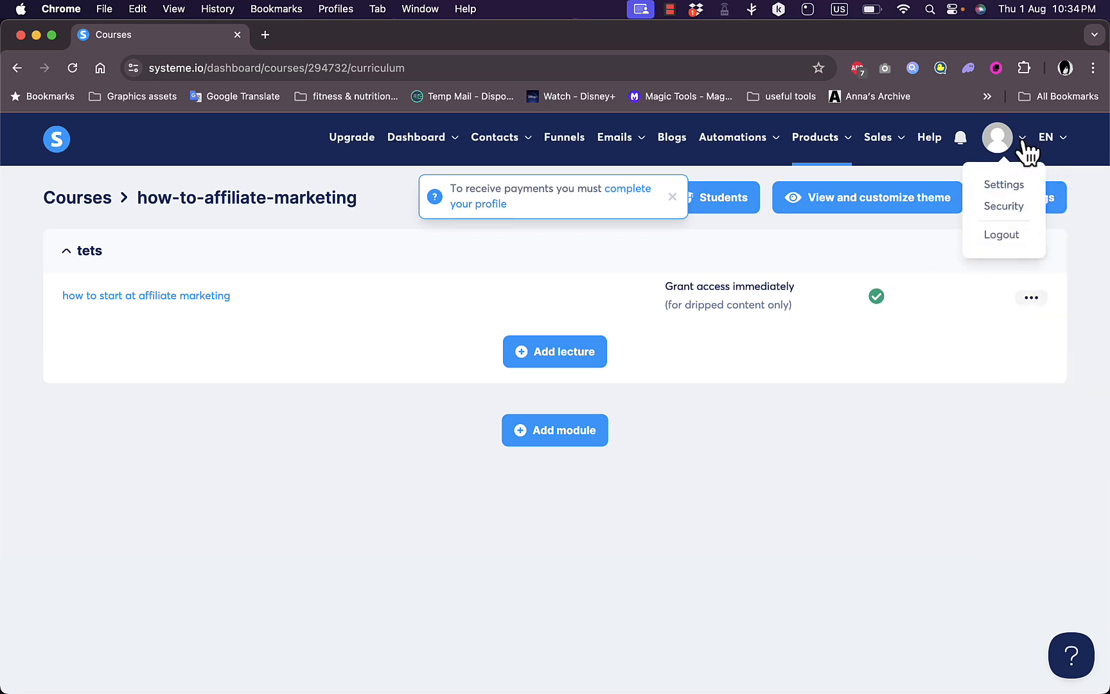
pyautogui.click(1005, 185)
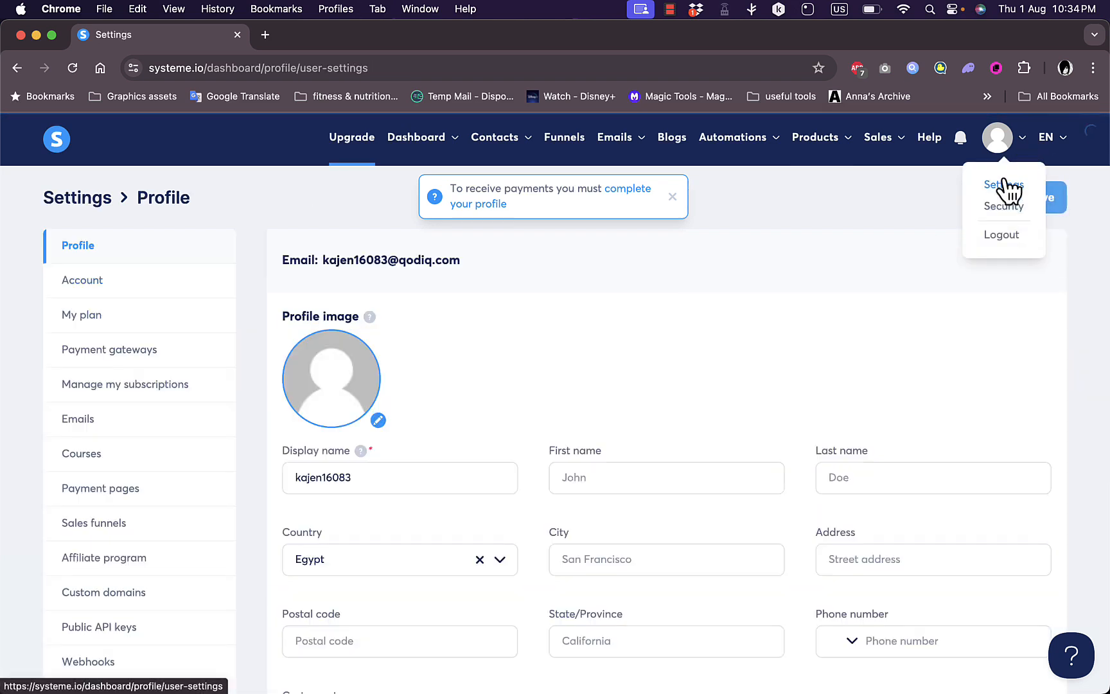
pyautogui.click(132, 352)
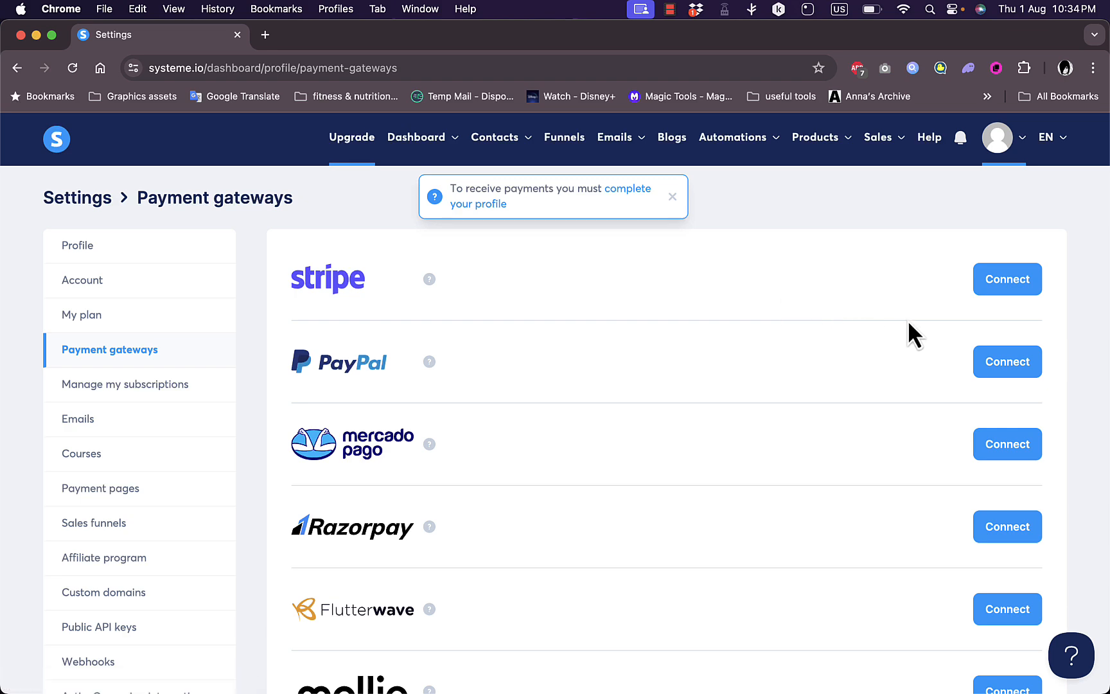
pyautogui.scroll(-7, 892, 476)
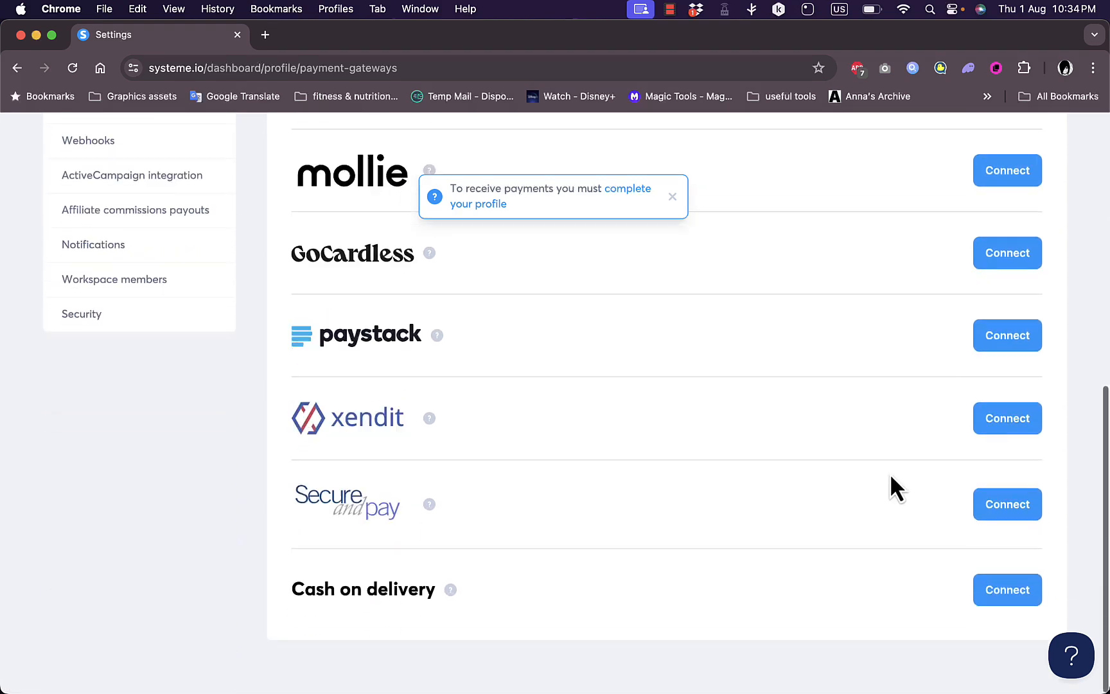
pyautogui.scroll(7, 891, 477)
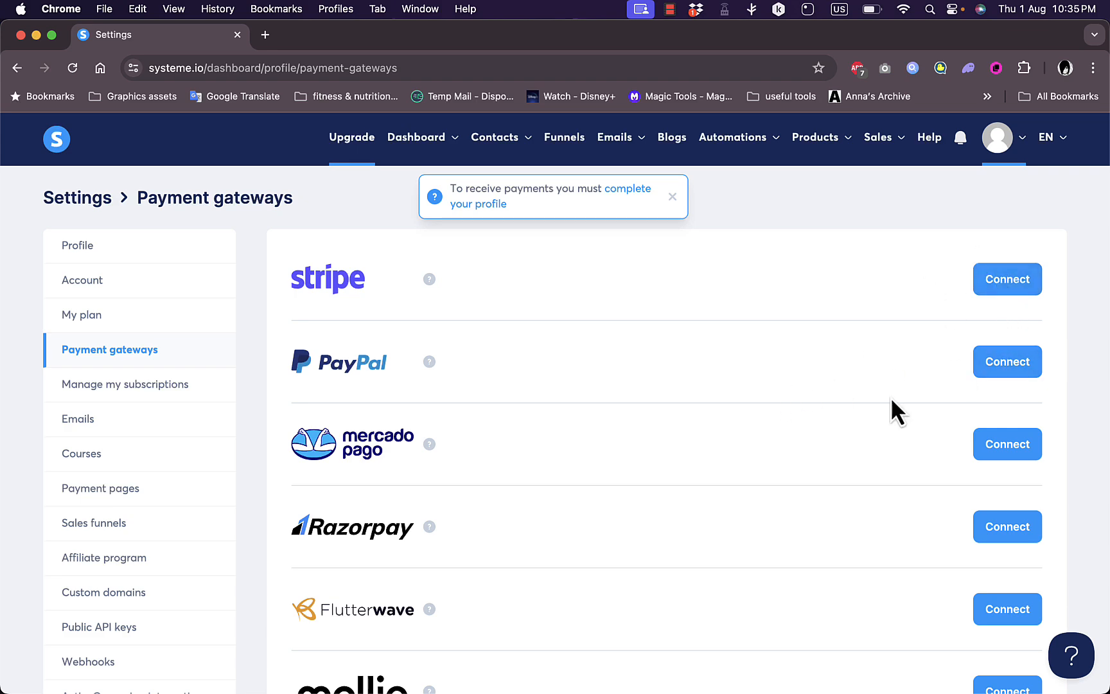
# - Start connecting Stripe as a payment gateway
pyautogui.click(1011, 281)
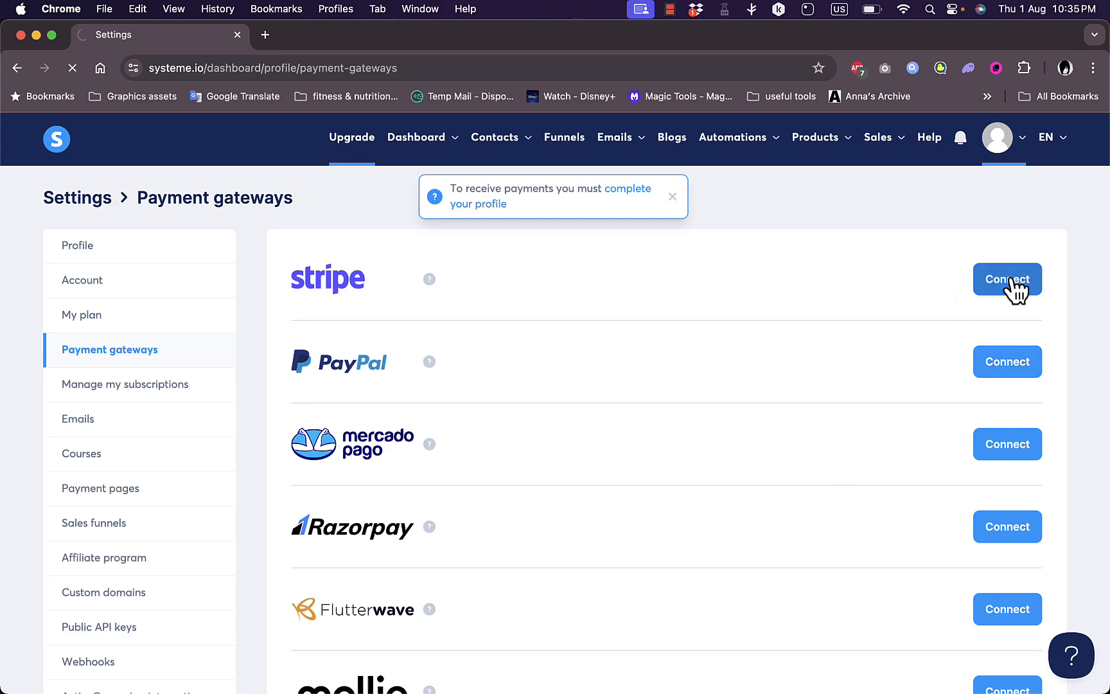
pyautogui.scroll(-8, 917, 416)
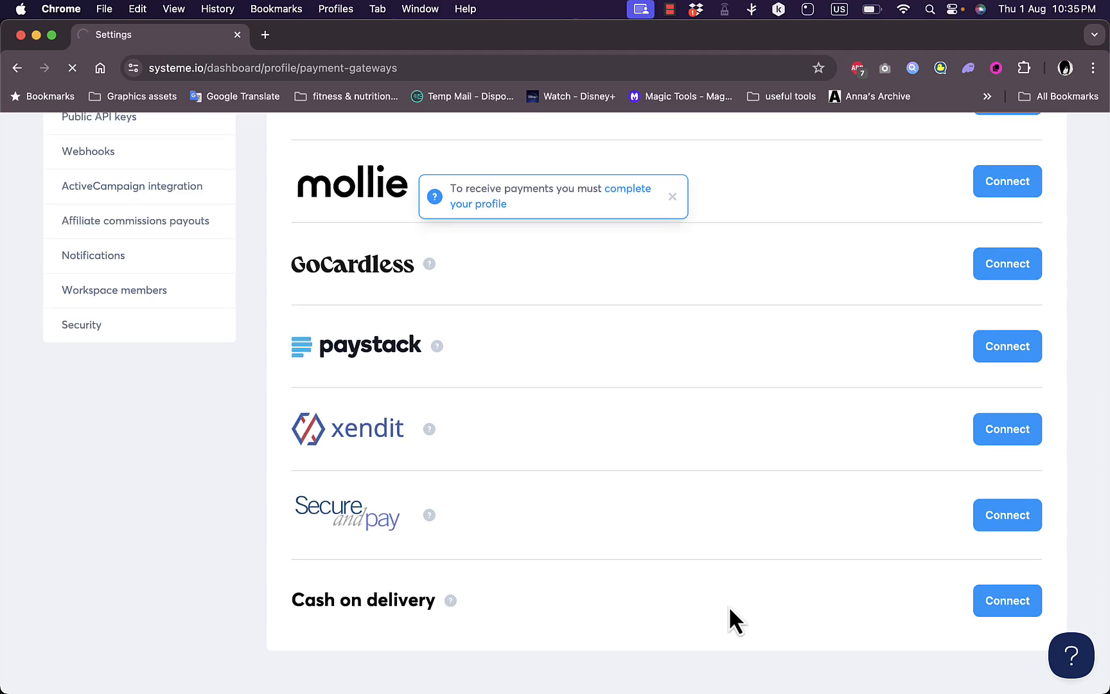
pyautogui.scroll(10, 808, 618)
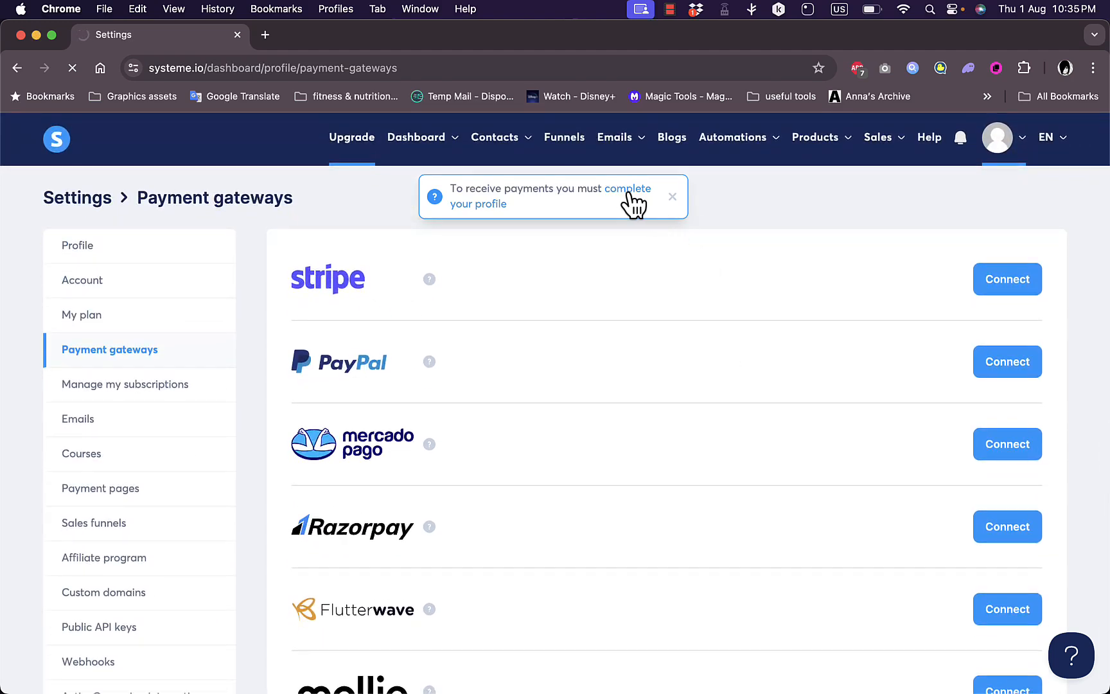